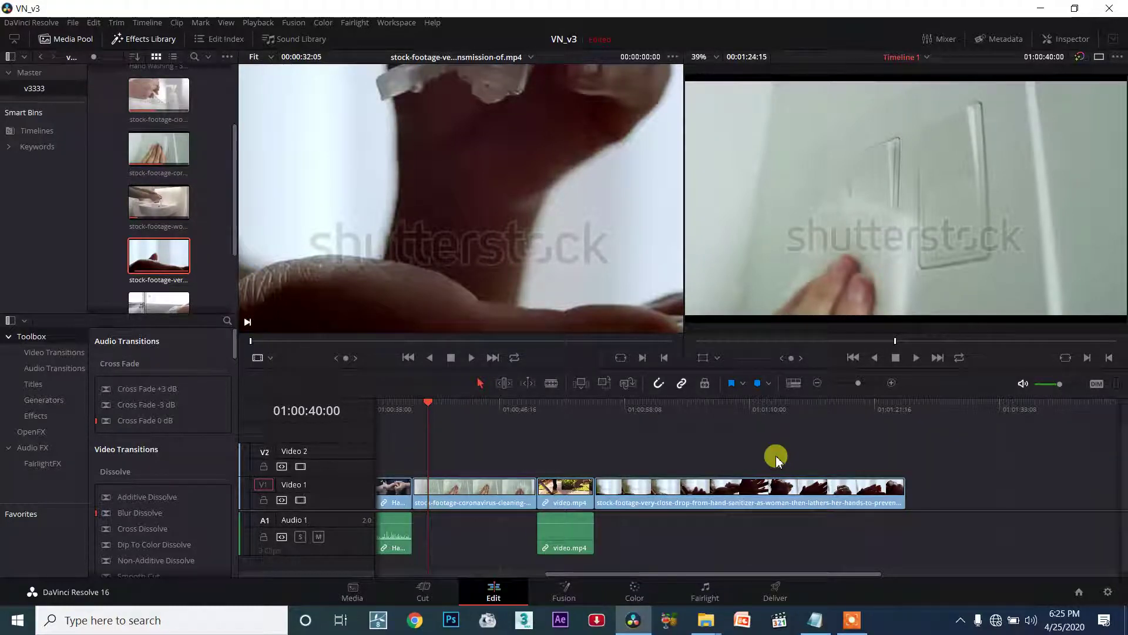
# Switch to Notepad, highlight the JKL entry in the shortcut notes, and return to DaVinci Resolve.
pyautogui.click(815, 620)
pyautogui.scroll(1, 489, 350)
pyautogui.moveTo(474, 407); pyautogui.dragTo(397, 408)
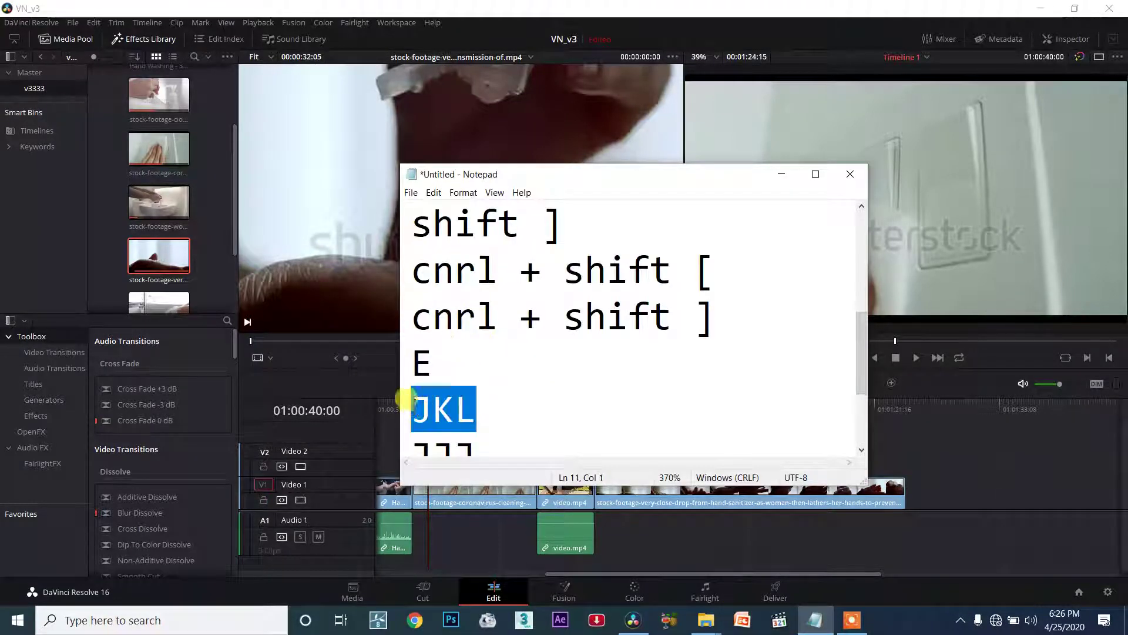
pyautogui.click(782, 175)
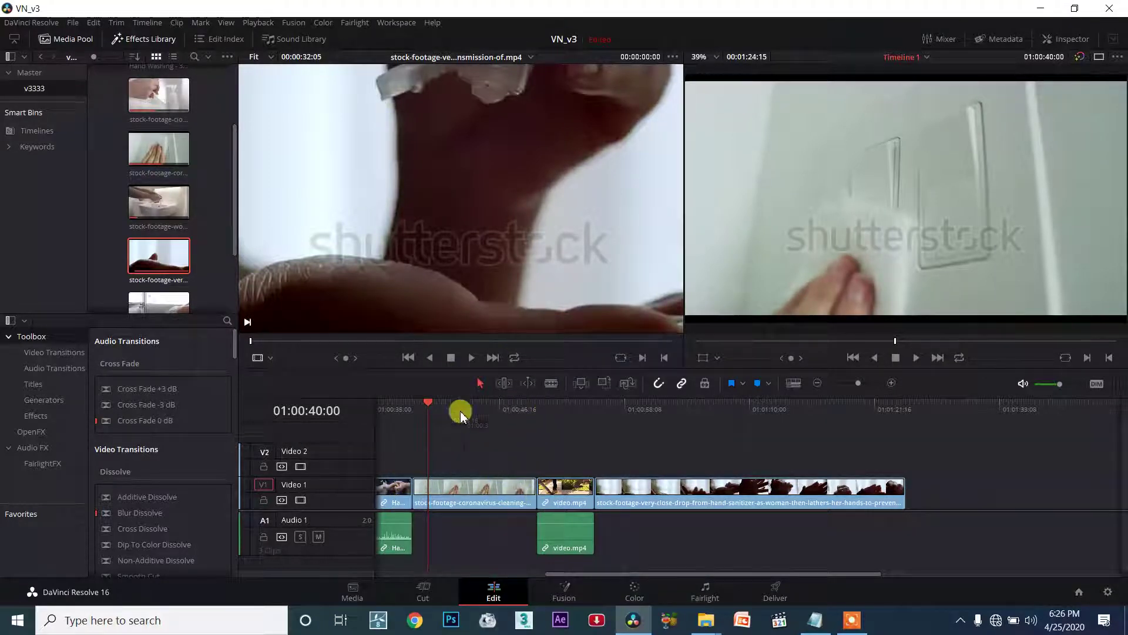
# Turn on Dynamic Trim Mode and check its entry among the trim commands.
pyautogui.press('w')
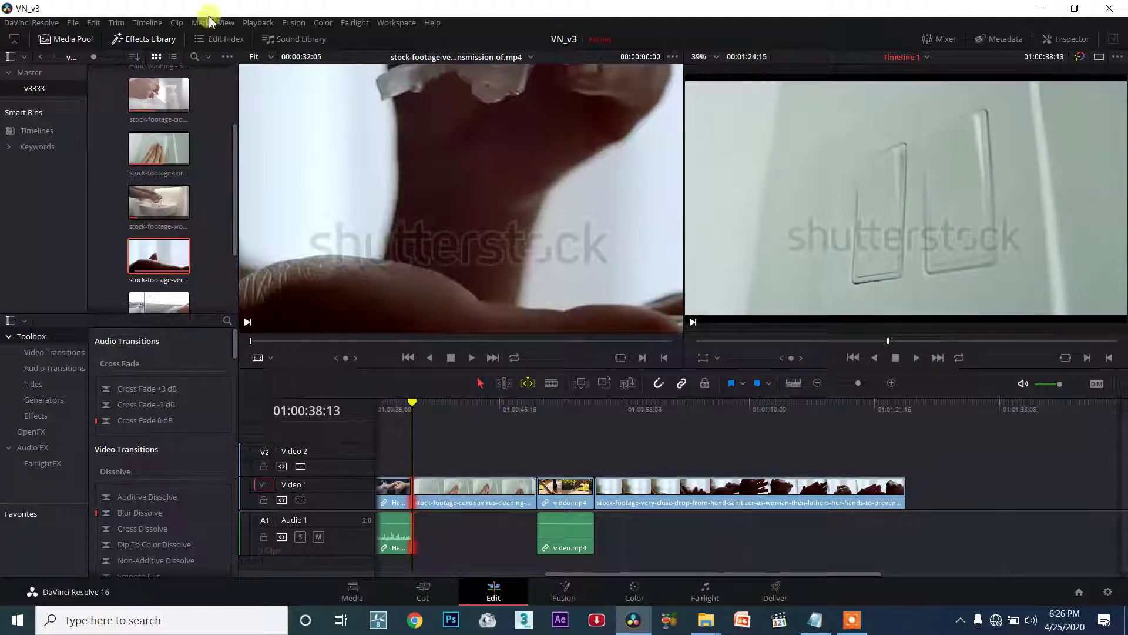
pyautogui.click(117, 24)
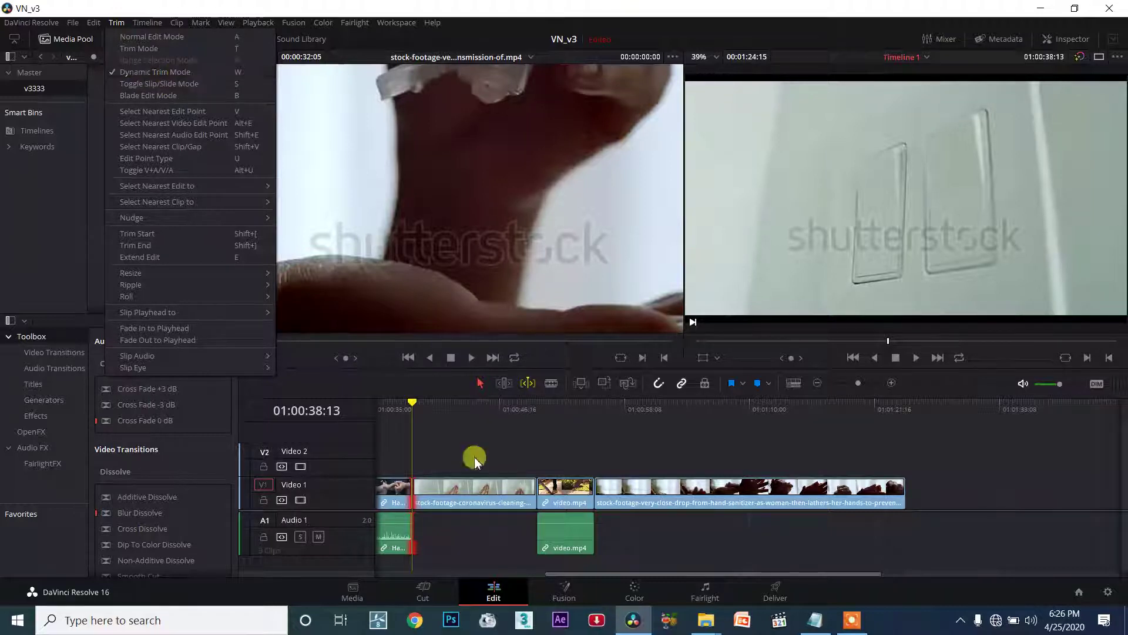
pyautogui.click(454, 437)
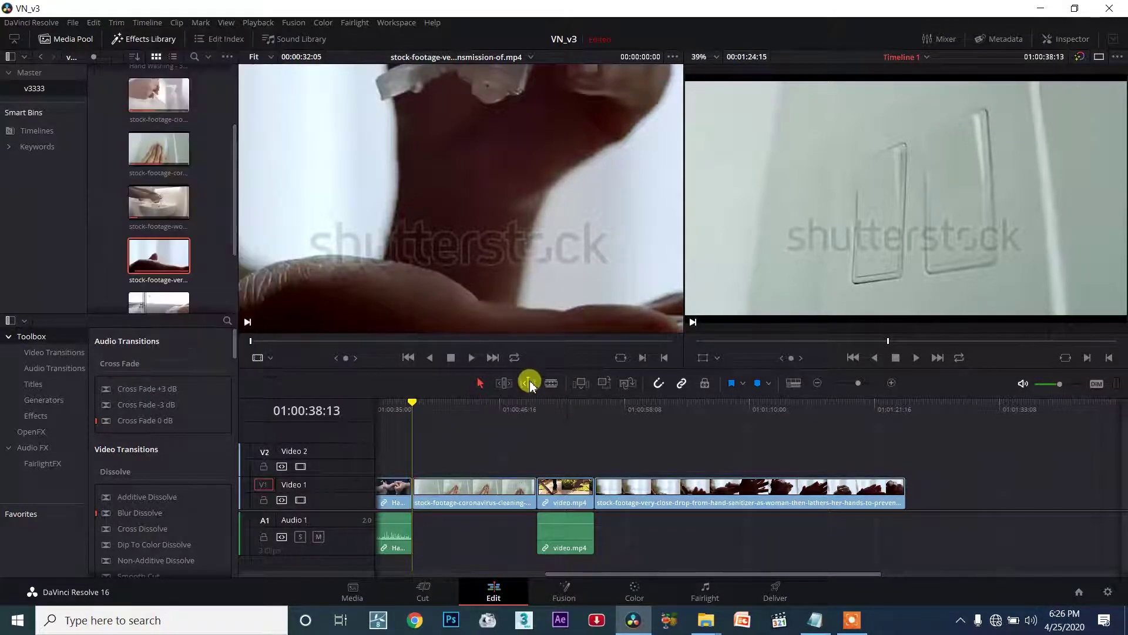
# Dynamically trim the start of video.mp4 backward at double speed, stopping at 01:00:45:08.
pyautogui.moveTo(478, 409); pyautogui.dragTo(468, 427)
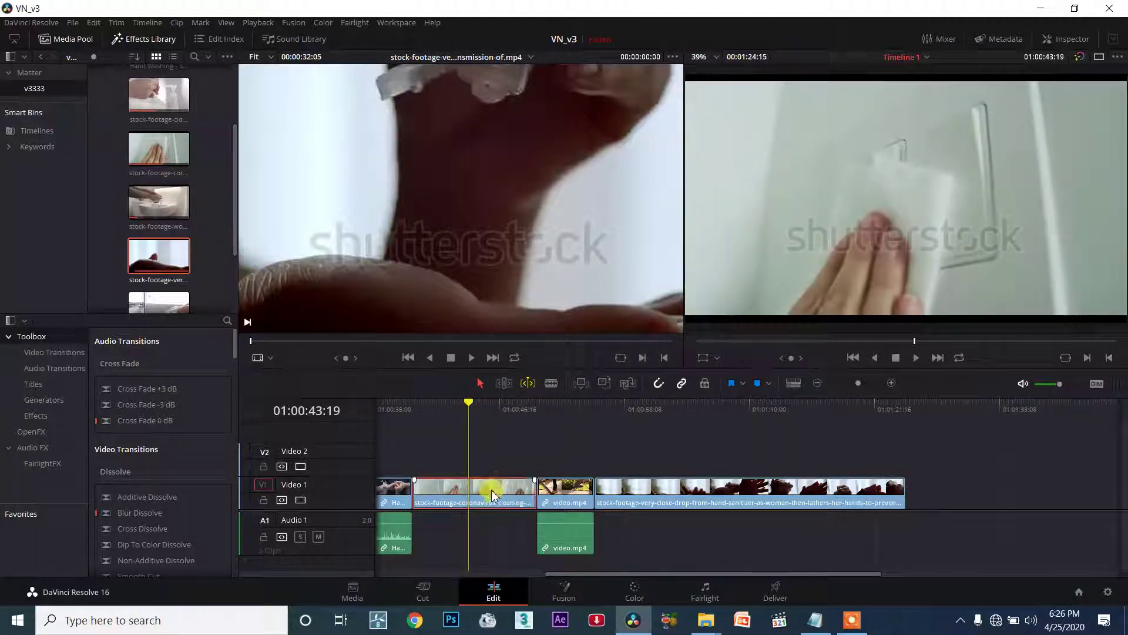
pyautogui.click(536, 406)
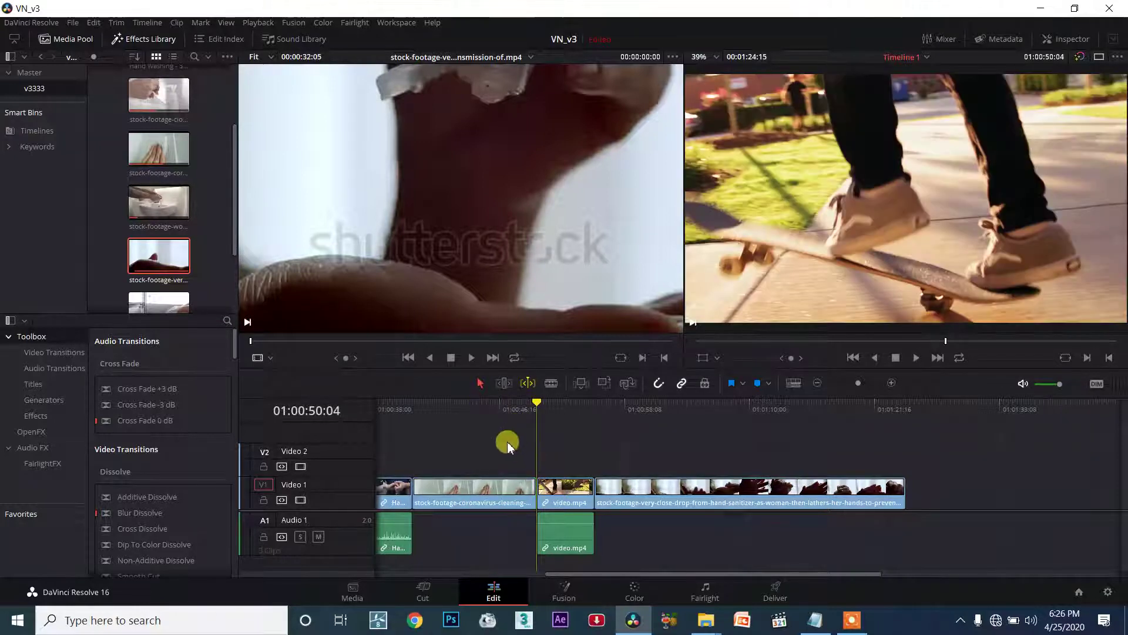
pyautogui.moveTo(542, 408)
pyautogui.mouseDown()
pyautogui.moveTo(573, 403)
pyautogui.moveTo(561, 403)
pyautogui.mouseUp()
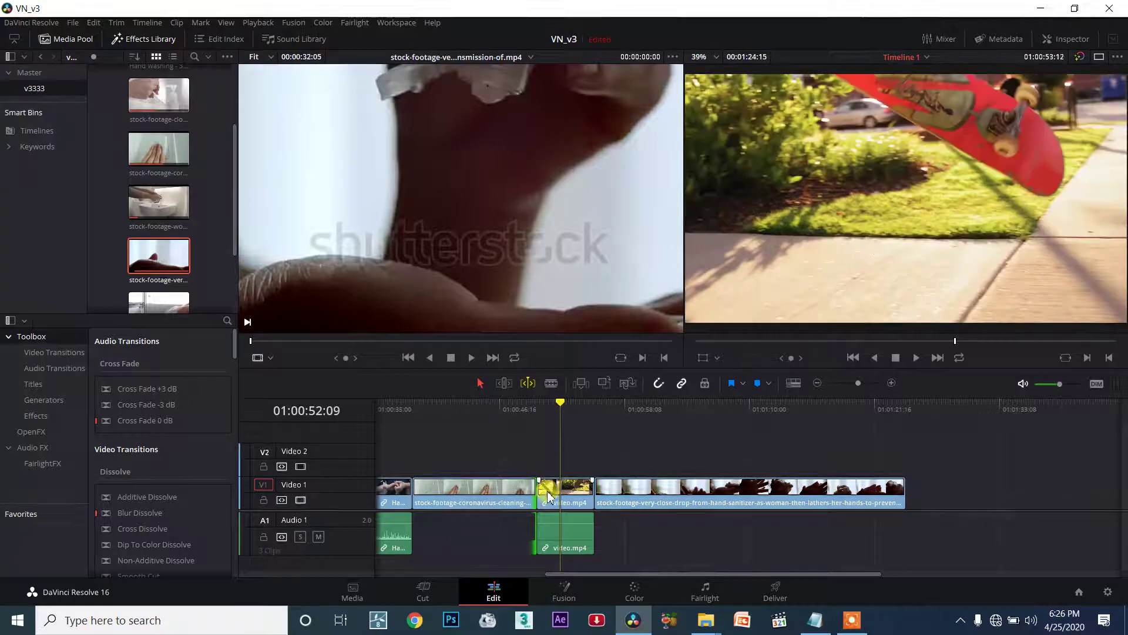
pyautogui.click(548, 505)
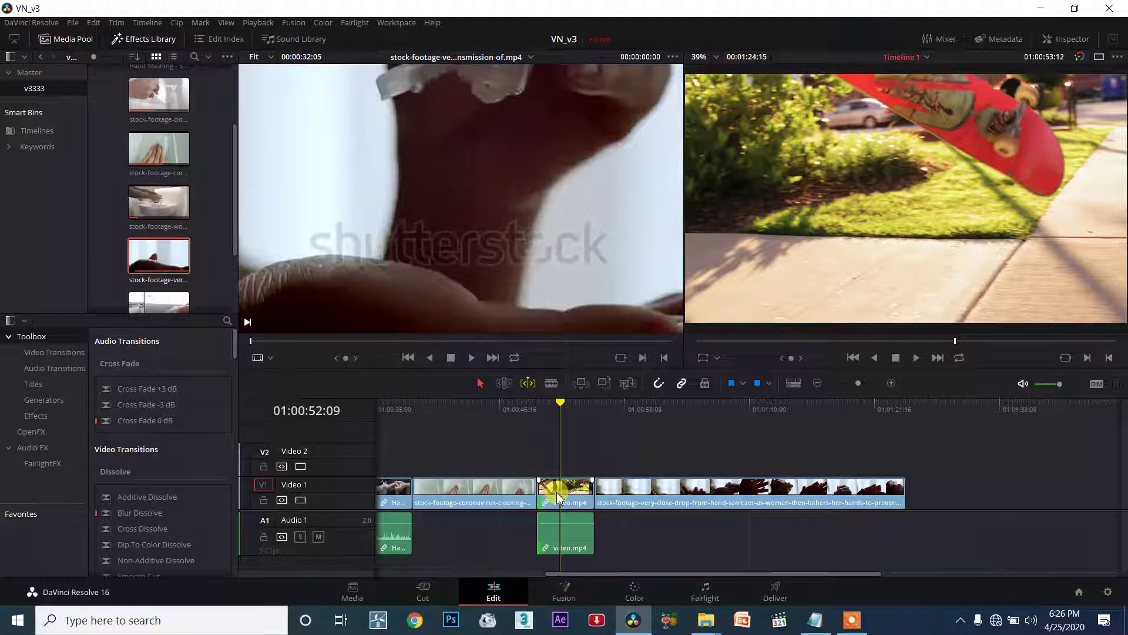
pyautogui.press('j')
pyautogui.press('j')
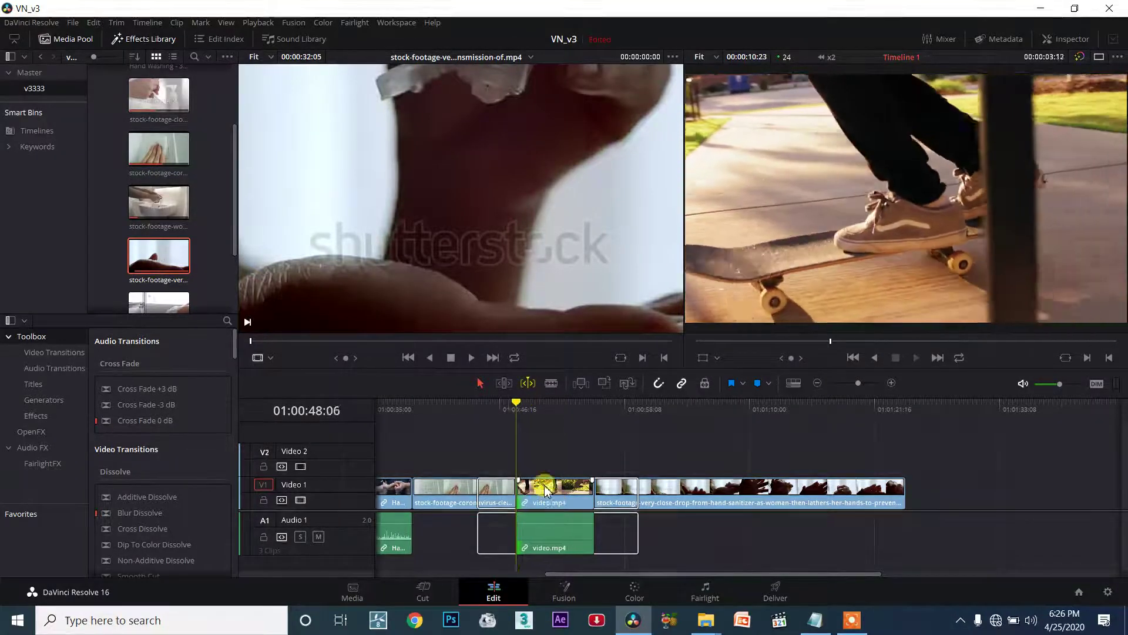
pyautogui.press('k')
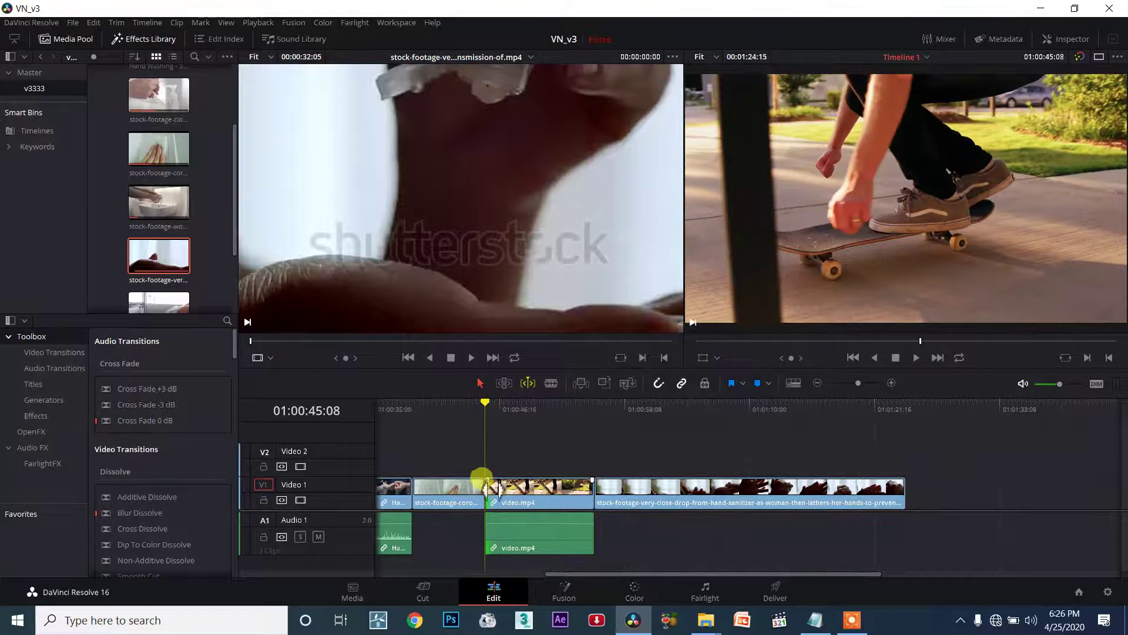
# Dynamically trim the start of video.mp4 forward at normal speed to about 01:00:51.
pyautogui.click(546, 517)
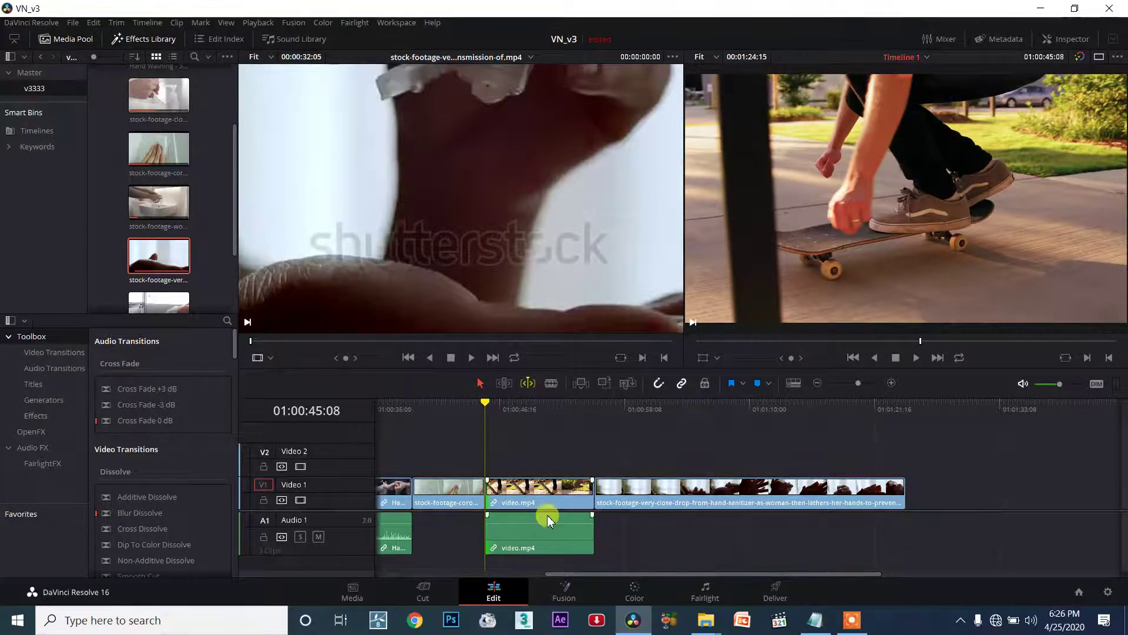
pyautogui.press('l')
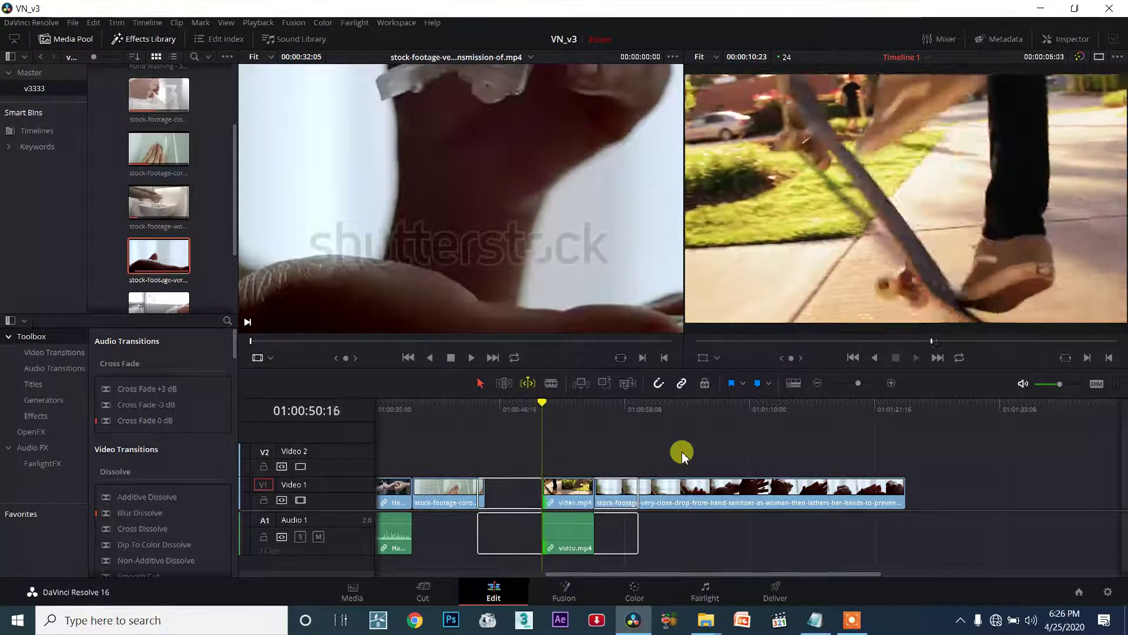
pyautogui.press('k')
# Dynamically trim the hand-sanitizer clip's start forward to about 01:00:57:21 and reverse it back to 01:00:52:10.
pyautogui.click(627, 486)
pyautogui.click(656, 406)
pyautogui.click(595, 496)
pyautogui.press('l')
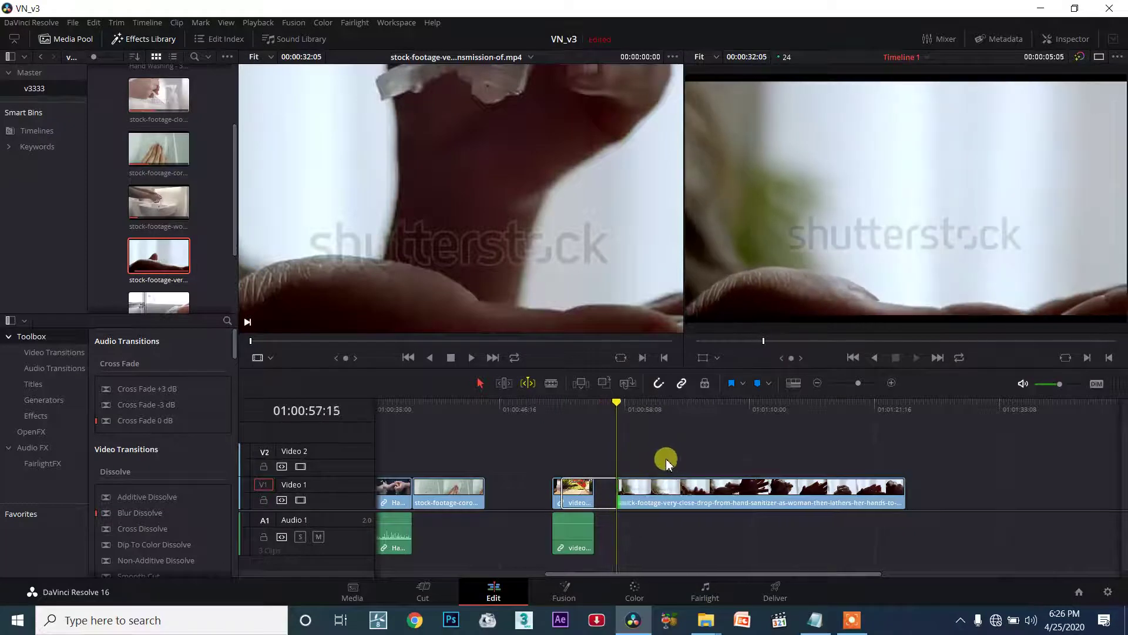
pyautogui.press('j')
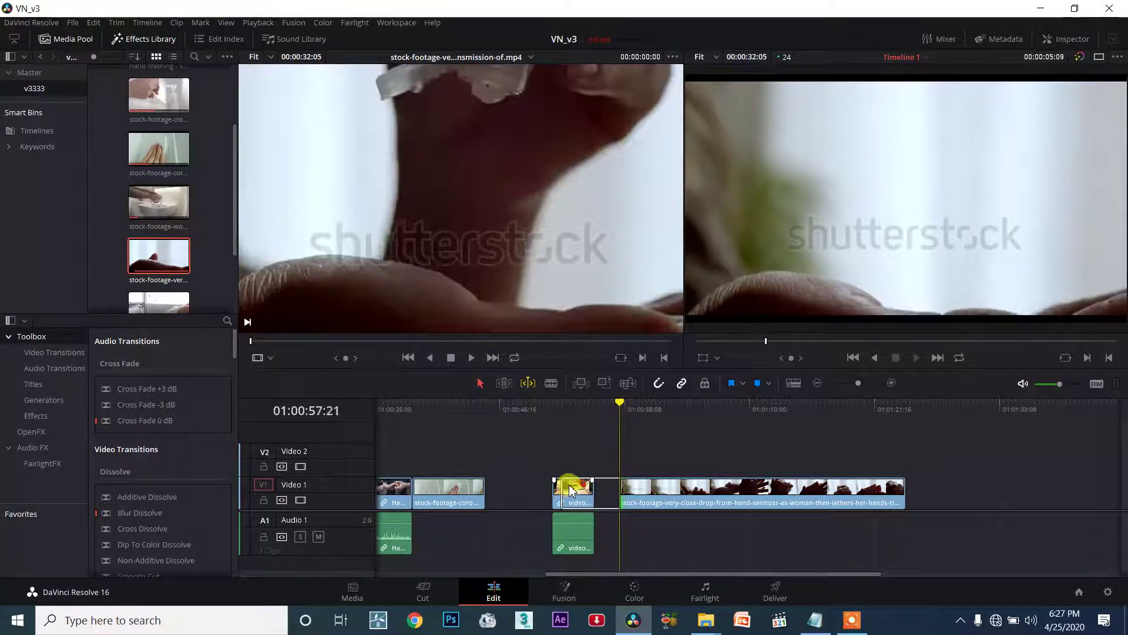
pyautogui.press('k')
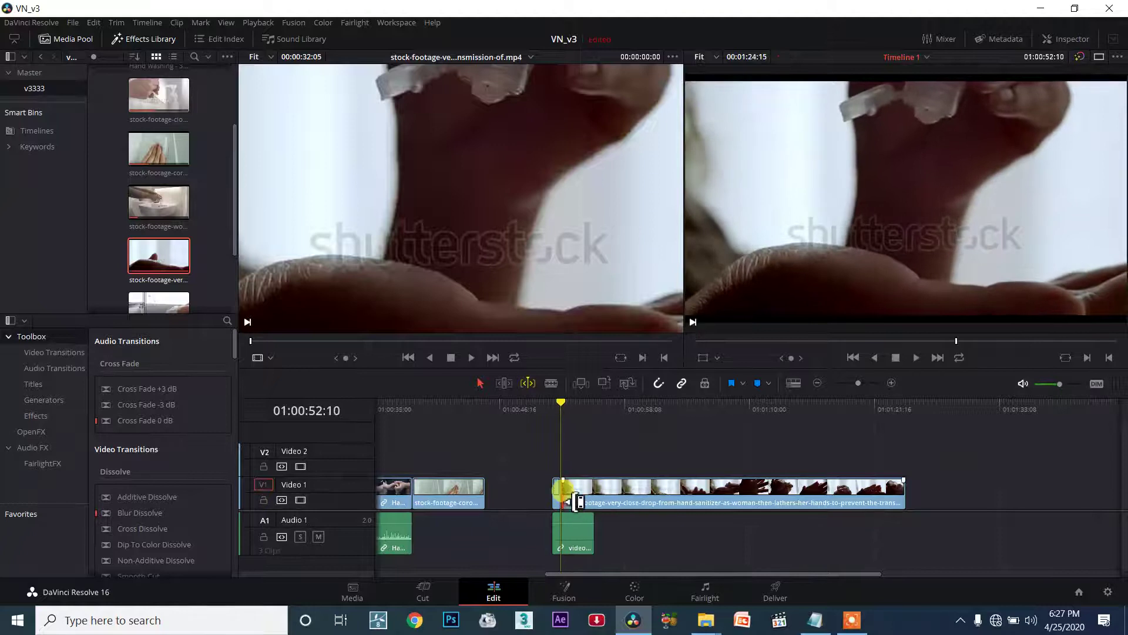
# Dynamically trim the hand-sanitizer clip's start forward at increasing speed until it reaches the clip's end at 01:01:24:12.
pyautogui.click(654, 412)
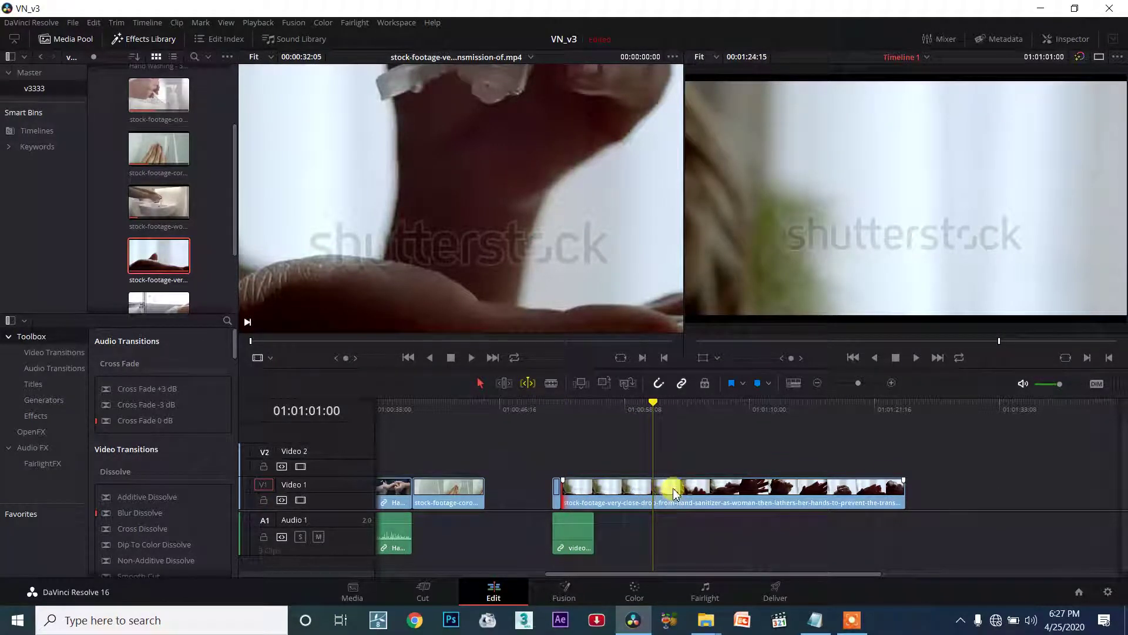
pyautogui.click(558, 492)
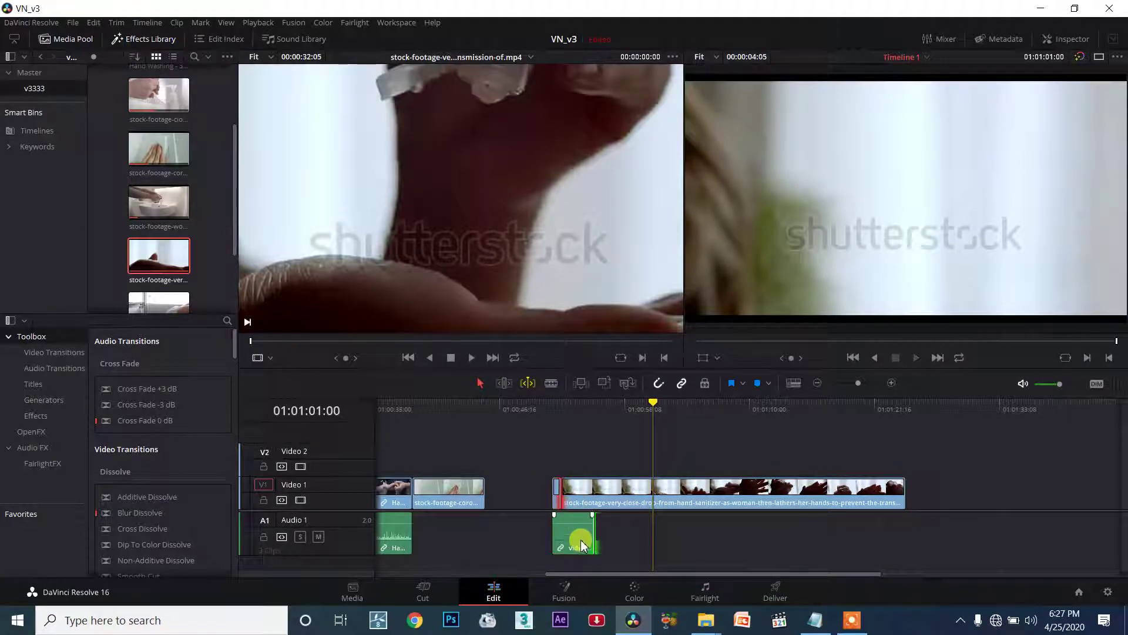
pyautogui.click(580, 505)
pyautogui.click(681, 413)
pyautogui.click(562, 482)
pyautogui.press('l')
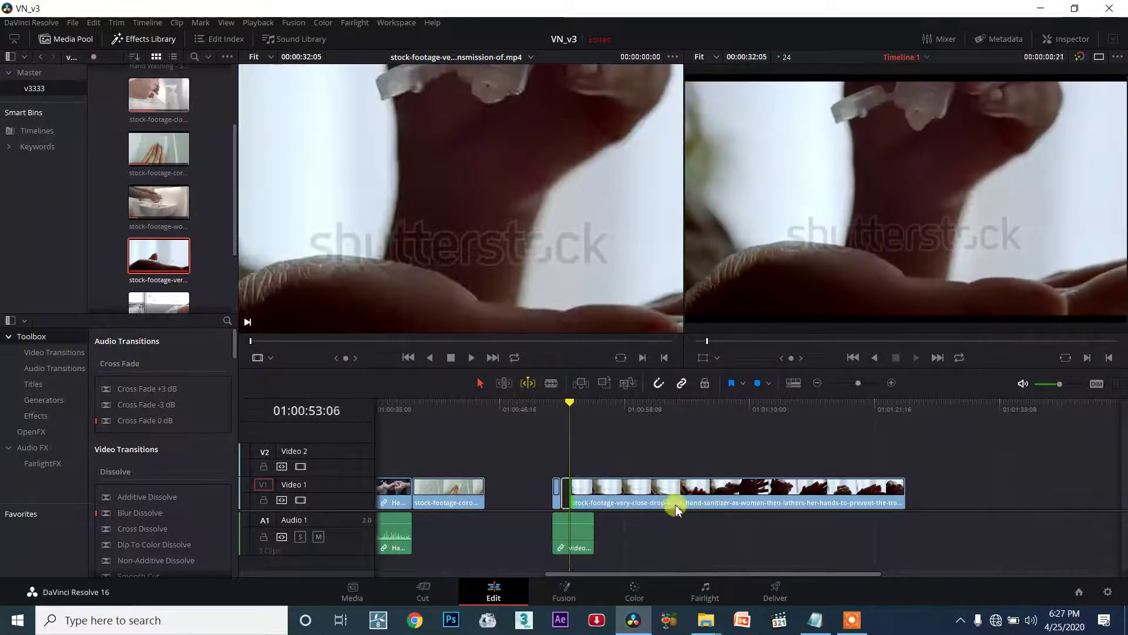
pyautogui.press('l')
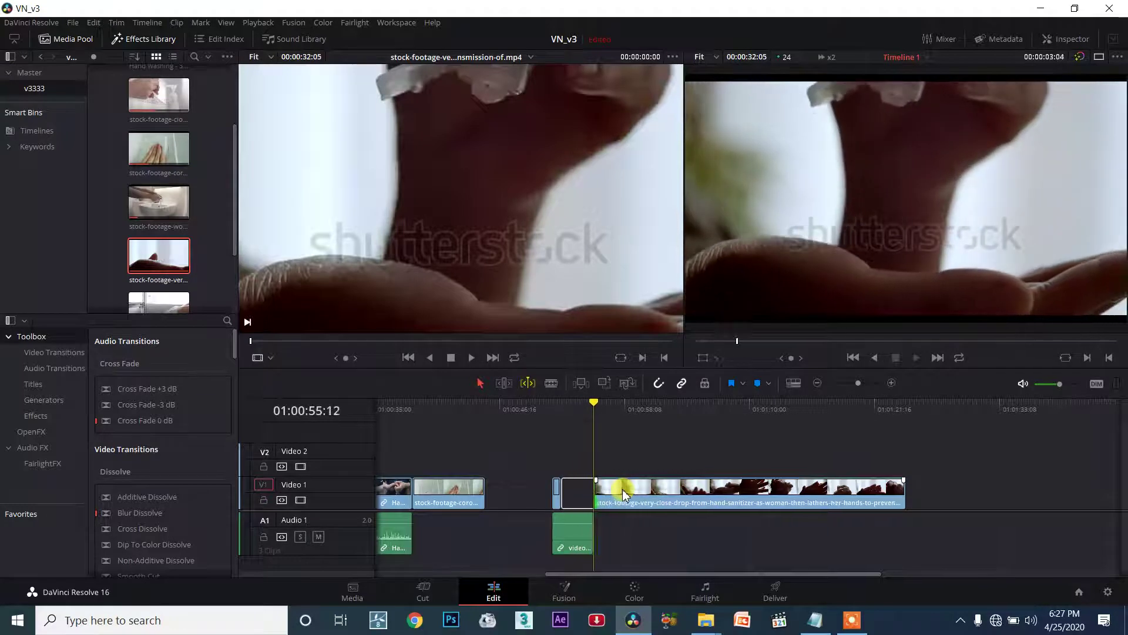
pyautogui.press('l')
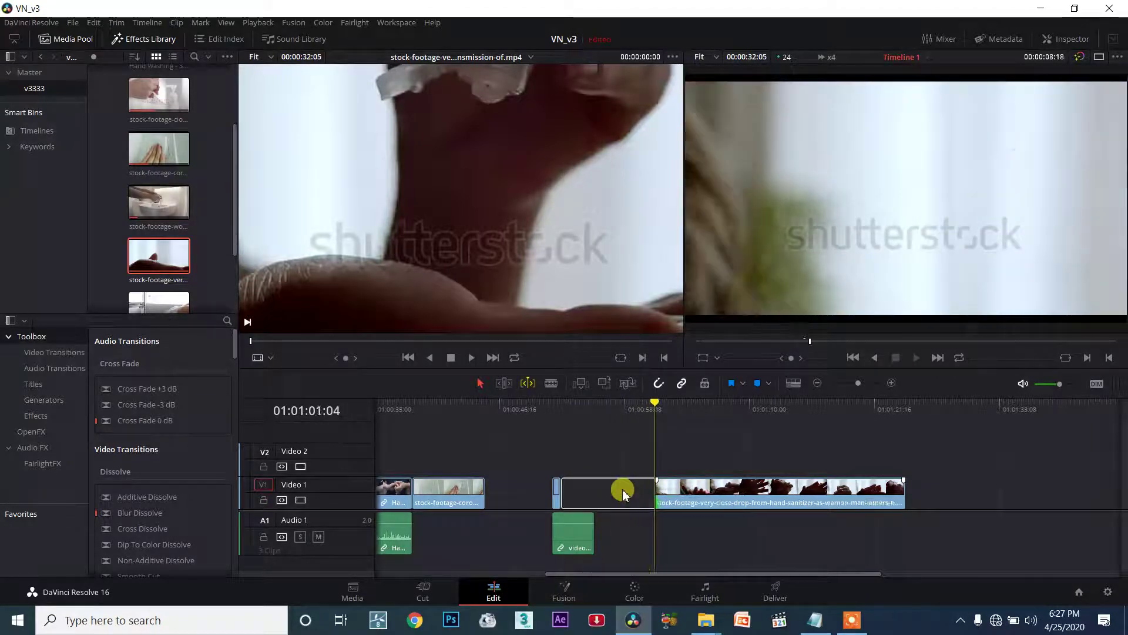
pyautogui.press('l')
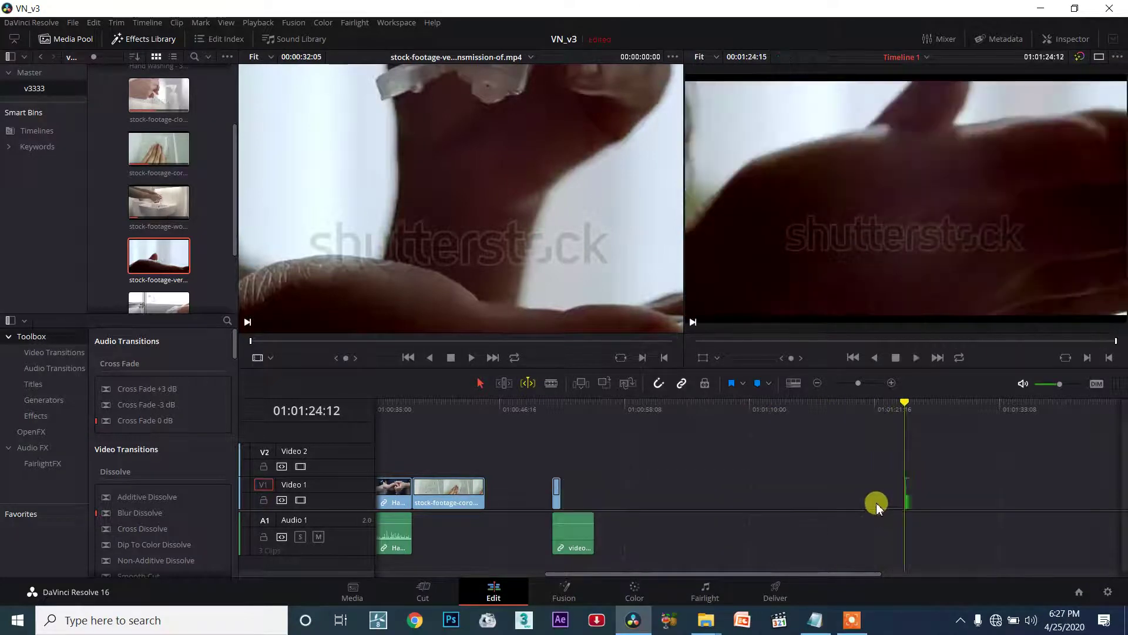
# Reverse the dynamic trim at up to 16x speed, stopping the hand-sanitizer clip's start at 01:01:04:18.
pyautogui.press('j')
pyautogui.press('j')
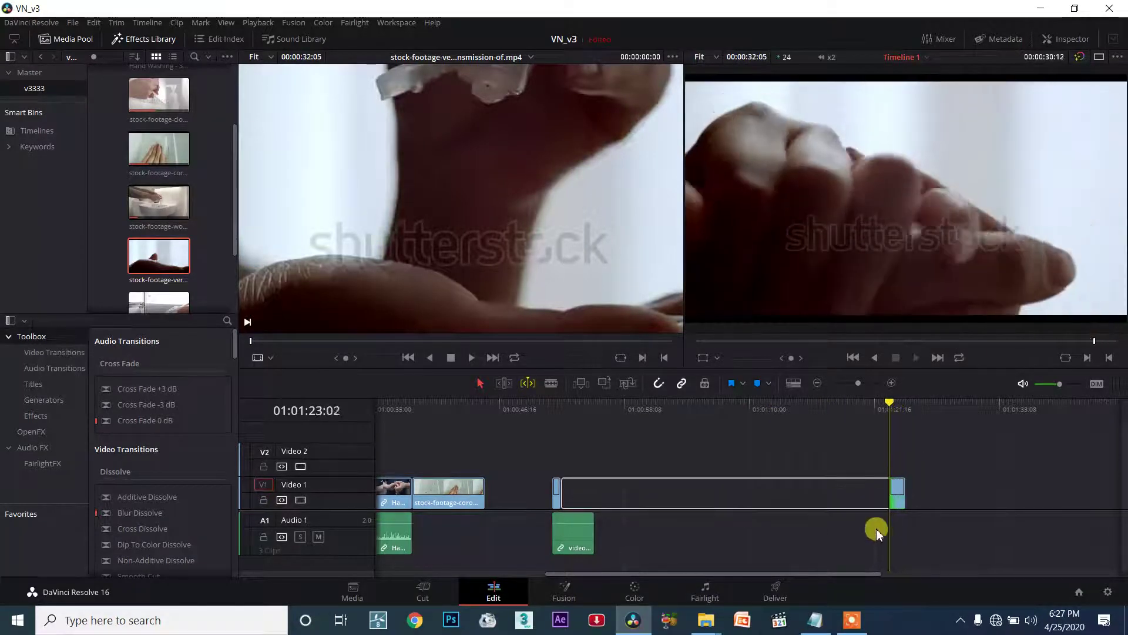
pyautogui.press('j')
pyautogui.press('j')
pyautogui.press('j')
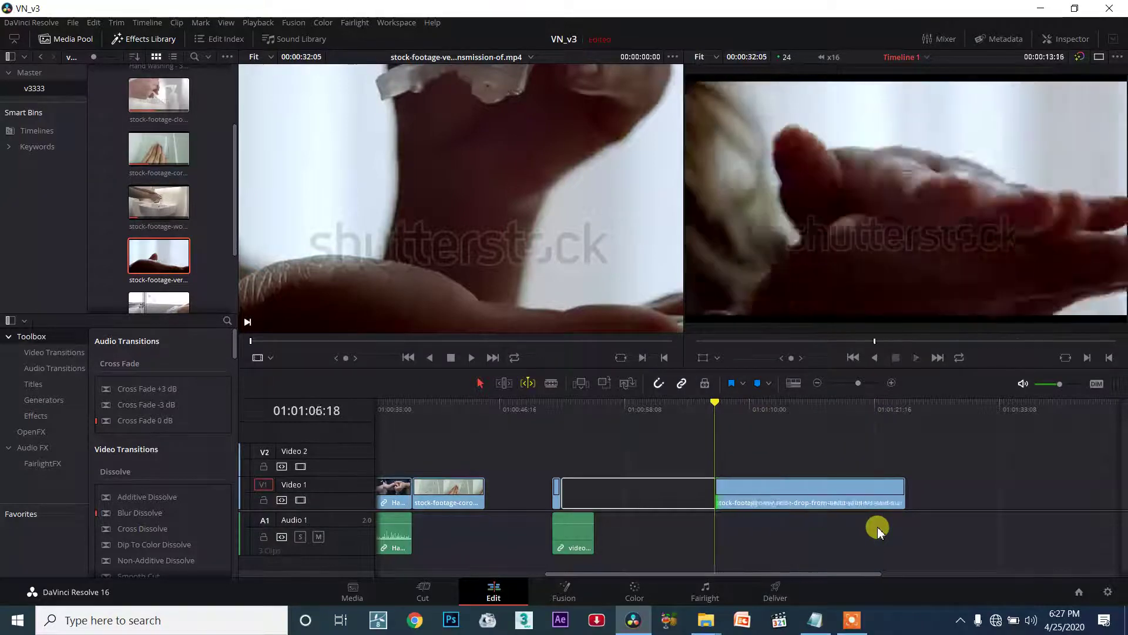
pyautogui.press('k')
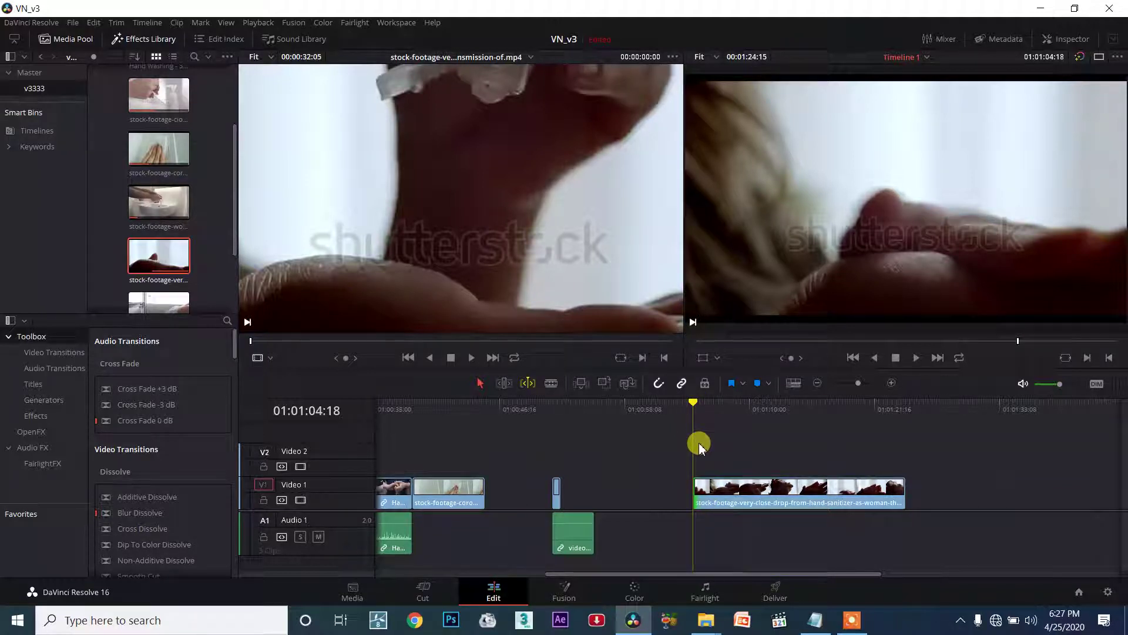
# Examine the trim commands for the dynamic trim and slip/slide mode shortcuts.
pyautogui.click(533, 383)
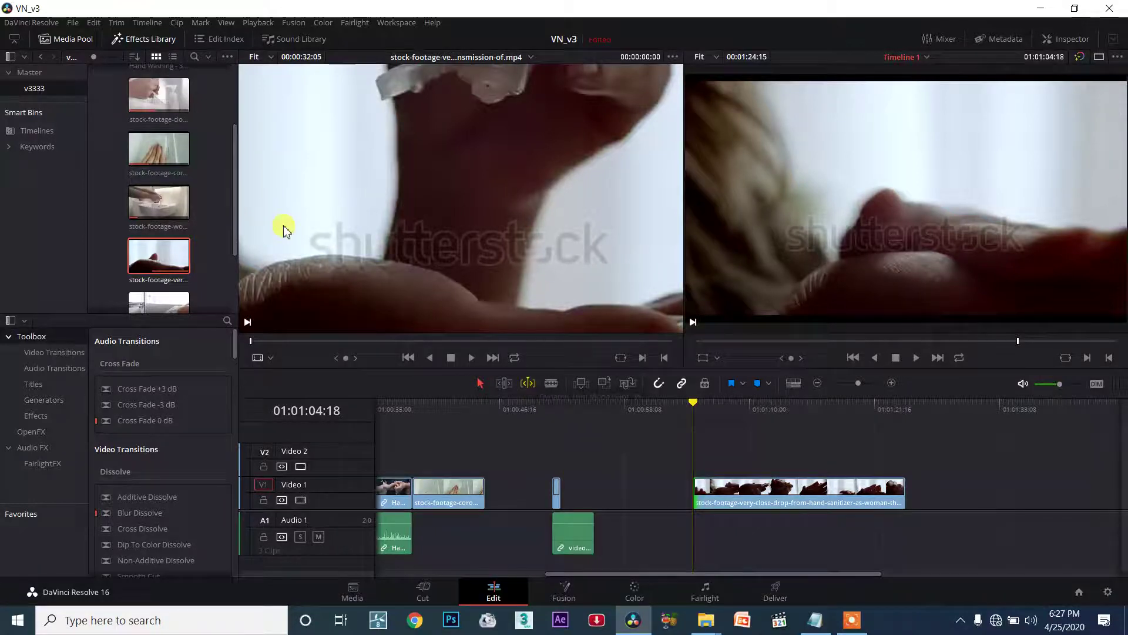
pyautogui.click(117, 24)
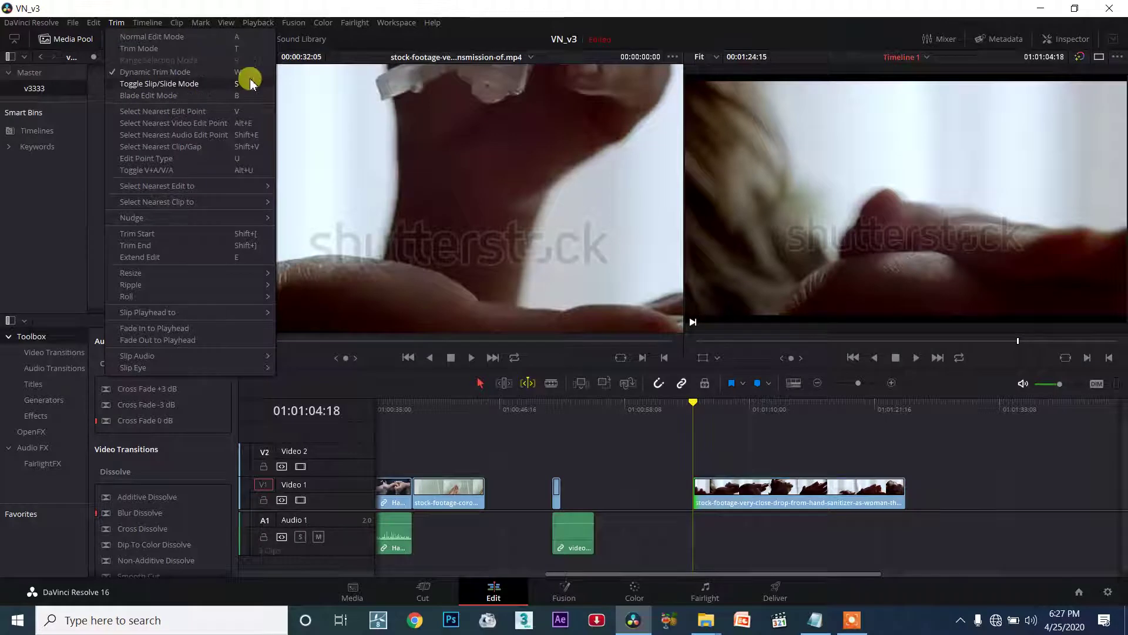
# Place the playhead at 01:01:11:20 and nudge the hand-sanitizer clip about 3 seconds later in single-frame moves.
pyautogui.click(769, 410)
pyautogui.click(774, 495)
pyautogui.click(810, 537)
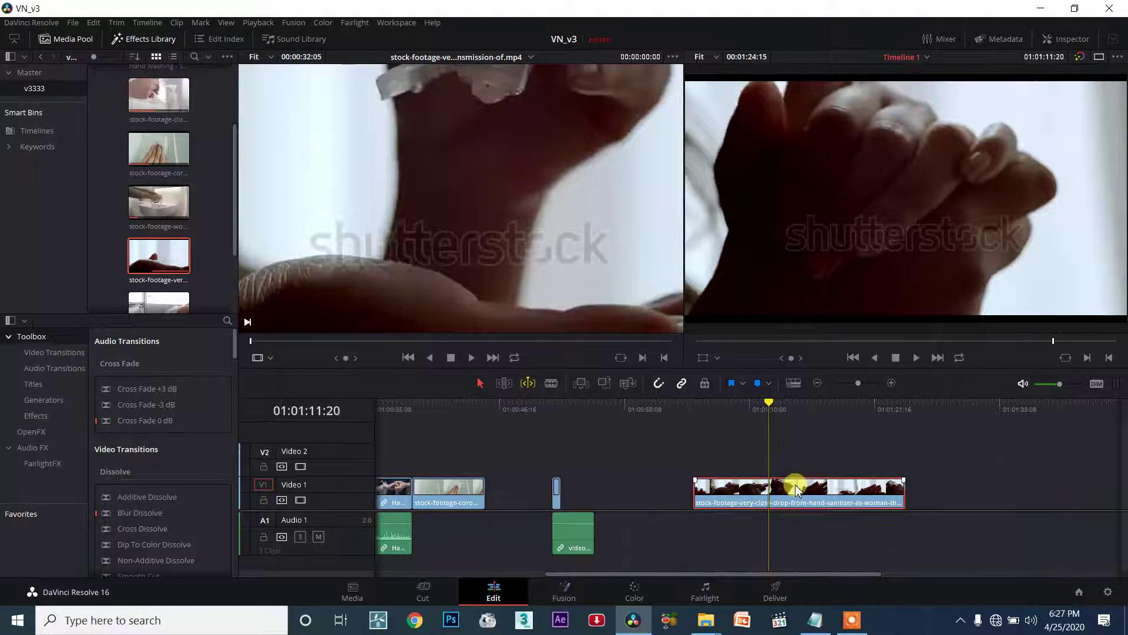
pyautogui.click(788, 534)
pyautogui.click(753, 491)
pyautogui.press('.')
pyautogui.press('.')
pyautogui.press('.')
pyautogui.press('.')
pyautogui.press('.')
pyautogui.press('.')
pyautogui.press('.')
pyautogui.press('.')
pyautogui.press('.')
pyautogui.press('.')
pyautogui.press('.')
pyautogui.press('.')
pyautogui.press('.')
pyautogui.press('.')
pyautogui.press('.')
pyautogui.press('.')
pyautogui.press('.')
pyautogui.press('.')
pyautogui.press('.')
pyautogui.press('.')
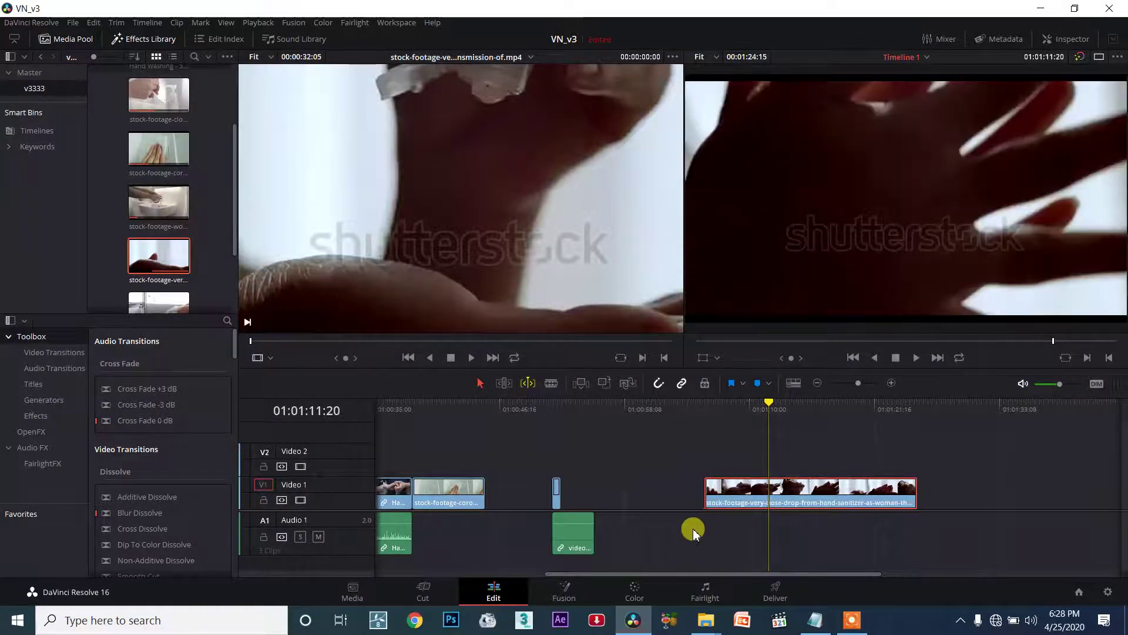
pyautogui.press('.')
pyautogui.press('.')
pyautogui.press('.')
pyautogui.press('.')
pyautogui.press('.')
pyautogui.press('.')
pyautogui.press('.')
pyautogui.press('.')
pyautogui.press('.')
pyautogui.press('.')
pyautogui.press('.')
pyautogui.press('.')
pyautogui.press('.')
pyautogui.press('.')
pyautogui.press('.')
pyautogui.press('.')
pyautogui.press('.')
pyautogui.press('.')
pyautogui.press('.')
pyautogui.press('.')
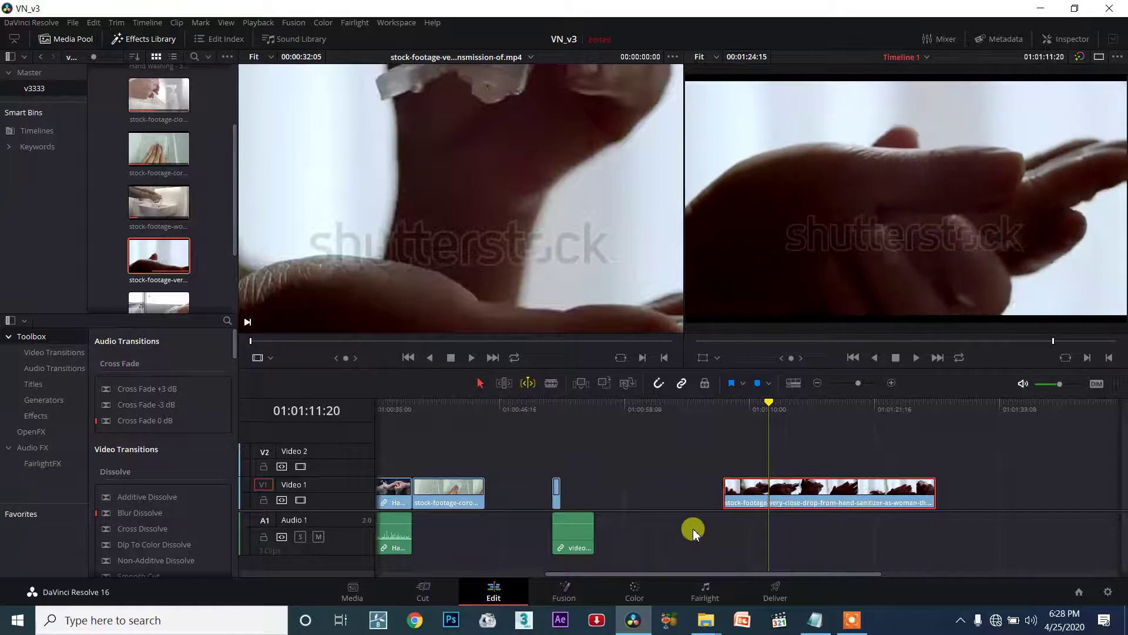
# Nudge the hand-sanitizer clip earlier on Video 1 in single-frame moves.
pyautogui.press(',')
pyautogui.press(',')
pyautogui.press(',')
pyautogui.press(',')
pyautogui.press(',')
pyautogui.press(',')
pyautogui.press(',')
pyautogui.press(',')
pyautogui.press(',')
pyautogui.press(',')
pyautogui.press(',')
pyautogui.press(',')
pyautogui.press(',')
pyautogui.press(',')
pyautogui.press(',')
pyautogui.press(',')
pyautogui.press(',')
pyautogui.press(',')
pyautogui.press(',')
pyautogui.press(',')
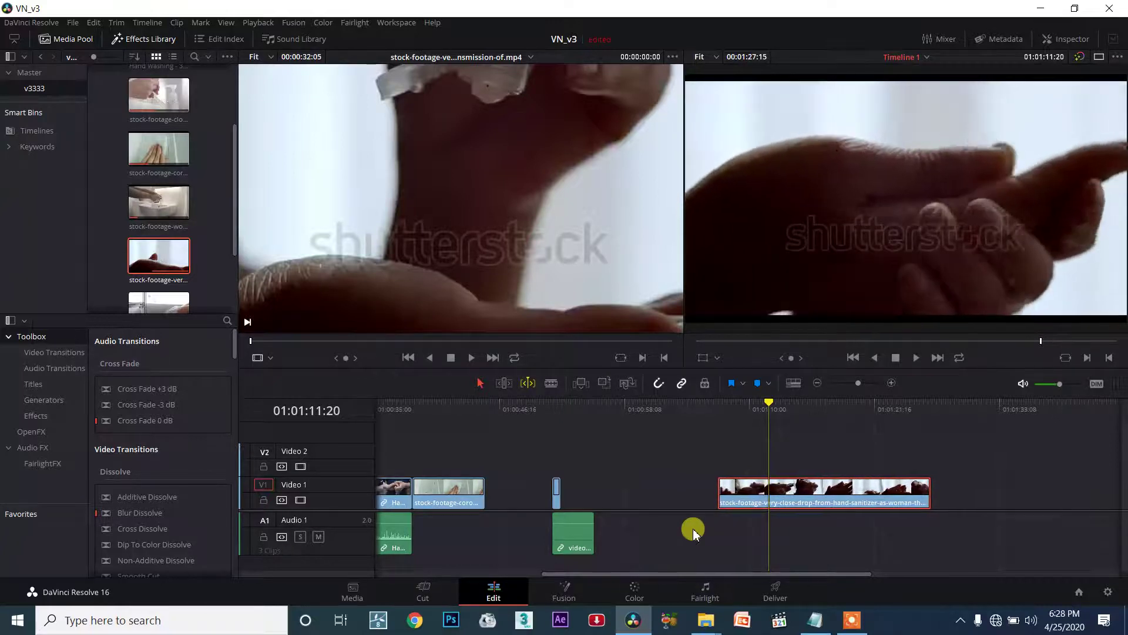
pyautogui.press(',')
pyautogui.press(',')
pyautogui.press(',')
pyautogui.press(',')
pyautogui.press(',')
pyautogui.press(',')
pyautogui.press(',')
pyautogui.press(',')
pyautogui.press(',')
pyautogui.press(',')
pyautogui.press(',')
pyautogui.press(',')
pyautogui.press(',')
pyautogui.press(',')
# Nudge the hand-sanitizer clip earlier toward the short video.mp4 clip in larger multi-frame moves.
pyautogui.hotkey('shift', ',')
pyautogui.hotkey('shift', ',')
pyautogui.hotkey('shift', ',')
pyautogui.hotkey('shift', ',')
pyautogui.hotkey('shift', ',')
pyautogui.hotkey('shift', ',')
pyautogui.hotkey('shift', ',')
pyautogui.hotkey('shift', ',')
pyautogui.hotkey('shift', ',')
pyautogui.hotkey('shift', ',')
pyautogui.hotkey('shift', ',')
pyautogui.hotkey('shift', ',')
pyautogui.hotkey('shift', ',')
pyautogui.hotkey('shift', ',')
pyautogui.hotkey('shift', ',')
pyautogui.hotkey('shift', ',')
pyautogui.hotkey('shift', ',')
pyautogui.hotkey('shift', ',')
pyautogui.hotkey('shift', ',')
pyautogui.hotkey('shift', ',')
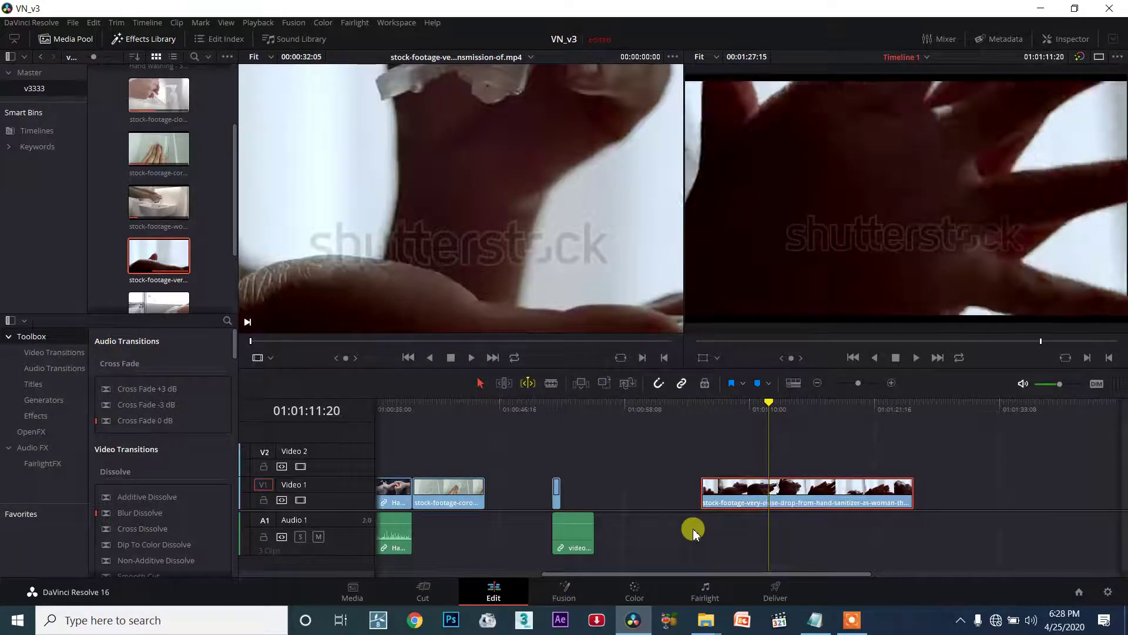
pyautogui.hotkey('shift', ',')
pyautogui.hotkey('shift', ',')
pyautogui.hotkey('shift', ',')
pyautogui.hotkey('shift', ',')
pyautogui.hotkey('shift', ',')
pyautogui.hotkey('shift', ',')
pyautogui.hotkey('shift', ',')
pyautogui.hotkey('shift', ',')
pyautogui.hotkey('shift', ',')
pyautogui.hotkey('shift', ',')
pyautogui.hotkey('shift', ',')
pyautogui.hotkey('shift', ',')
pyautogui.hotkey('shift', ',')
pyautogui.hotkey('shift', ',')
pyautogui.hotkey('shift', ',')
pyautogui.hotkey('shift', ',')
pyautogui.hotkey('shift', ',')
pyautogui.hotkey('shift', ',')
pyautogui.hotkey('shift', ',')
pyautogui.hotkey('shift', ',')
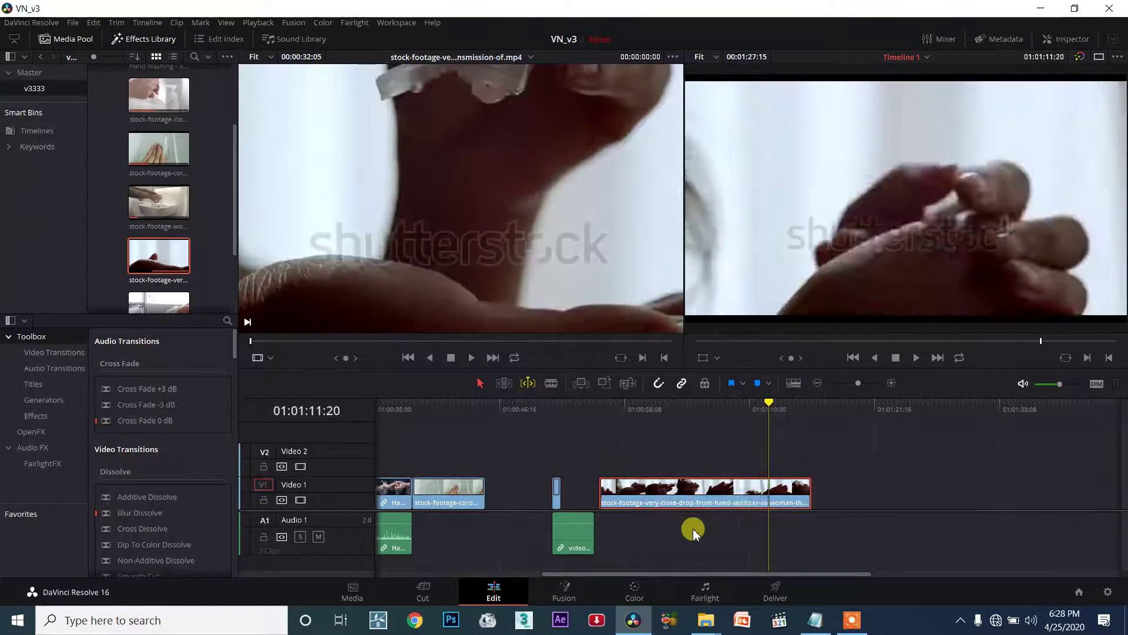
# Nudge the hand-sanitizer clip earlier on Video 1 in multi-frame moves, past the short video.mp4 clip and over the clips before it.
pyautogui.hotkey('shift', ',')
pyautogui.hotkey('shift', ',')
pyautogui.hotkey('shift', ',')
pyautogui.hotkey('shift', ',')
pyautogui.hotkey('shift', ',')
pyautogui.hotkey('shift', ',')
pyautogui.hotkey('shift', ',')
pyautogui.hotkey('shift', ',')
pyautogui.hotkey('shift', ',')
pyautogui.hotkey('shift', ',')
pyautogui.hotkey('shift', ',')
pyautogui.hotkey('shift', ',')
pyautogui.hotkey('shift', ',')
pyautogui.hotkey('shift', ',')
pyautogui.hotkey('shift', ',')
pyautogui.hotkey('shift', ',')
pyautogui.hotkey('shift', ',')
pyautogui.hotkey('shift', ',')
pyautogui.hotkey('shift', ',')
pyautogui.hotkey('shift', ',')
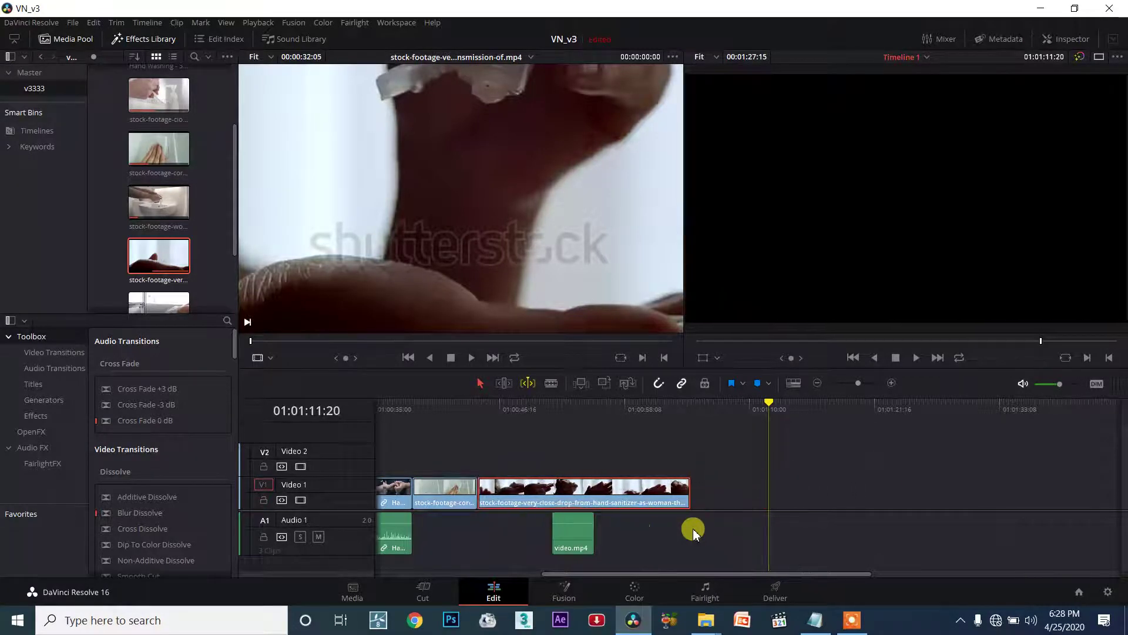
pyautogui.hotkey('shift', ',')
pyautogui.hotkey('shift', ',')
pyautogui.hotkey('shift', ',')
pyautogui.hotkey('shift', ',')
pyautogui.hotkey('shift', ',')
pyautogui.hotkey('shift', ',')
pyautogui.hotkey('shift', ',')
pyautogui.hotkey('shift', ',')
pyautogui.hotkey('shift', ',')
pyautogui.hotkey('shift', ',')
pyautogui.hotkey('shift', ',')
pyautogui.hotkey('shift', ',')
pyautogui.hotkey('shift', ',')
pyautogui.hotkey('shift', ',')
pyautogui.hotkey('shift', ',')
pyautogui.hotkey('shift', ',')
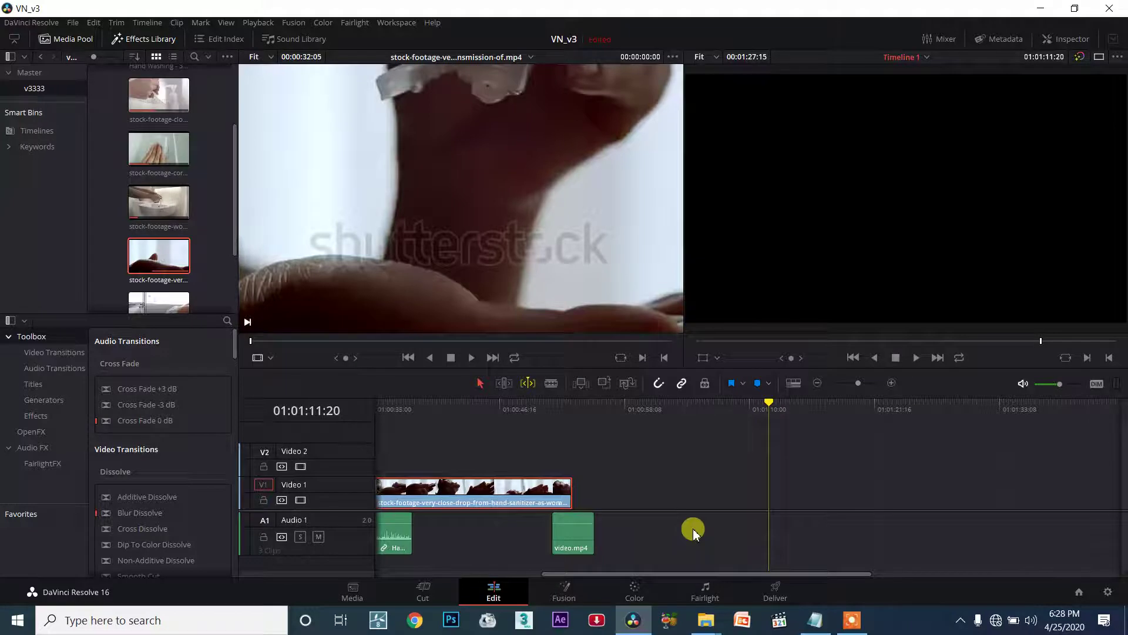
# Nudge the hand-sanitizer clip later on Video 1 in multi-frame moves, back past the video.mp4 audio toward the playhead at 01:01:11:20.
pyautogui.hotkey('shift', '.')
pyautogui.hotkey('shift', '.')
pyautogui.hotkey('shift', '.')
pyautogui.hotkey('shift', '.')
pyautogui.hotkey('shift', '.')
pyautogui.hotkey('shift', '.')
pyautogui.hotkey('shift', '.')
pyautogui.hotkey('shift', '.')
pyautogui.hotkey('shift', '.')
pyautogui.hotkey('shift', '.')
pyautogui.hotkey('shift', '.')
pyautogui.hotkey('shift', '.')
pyautogui.hotkey('shift', '.')
pyautogui.hotkey('shift', '.')
pyautogui.hotkey('shift', '.')
pyautogui.hotkey('shift', '.')
pyautogui.hotkey('shift', '.')
pyautogui.hotkey('shift', '.')
pyautogui.hotkey('shift', '.')
pyautogui.hotkey('shift', '.')
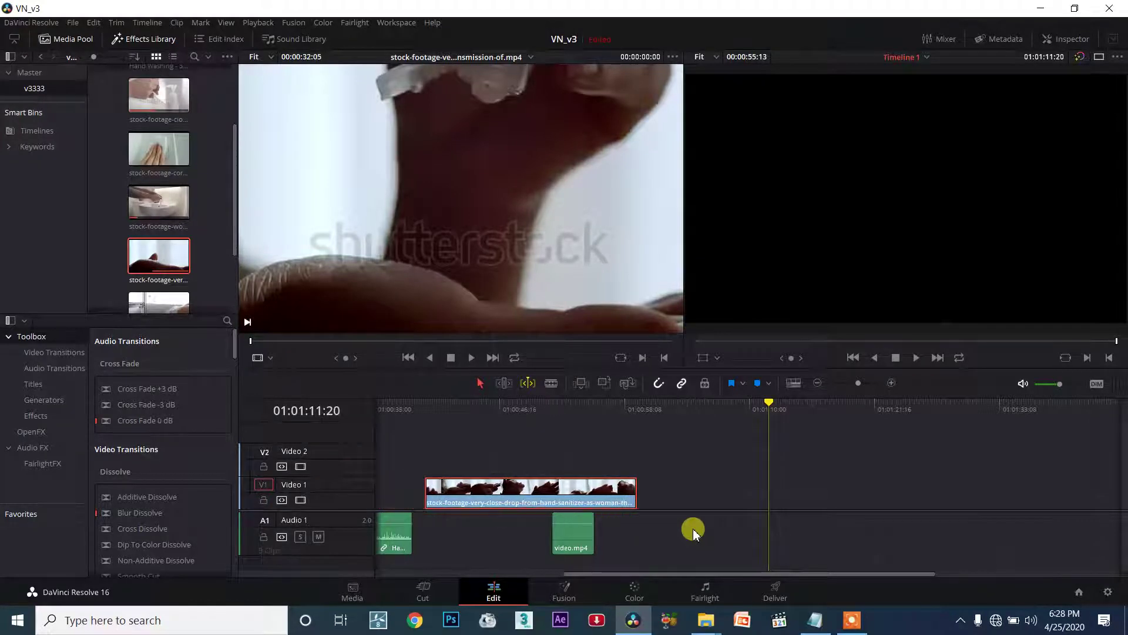
pyautogui.hotkey('shift', '.')
pyautogui.hotkey('shift', '.')
pyautogui.hotkey('shift', '.')
pyautogui.hotkey('shift', '.')
pyautogui.hotkey('shift', '.')
pyautogui.hotkey('shift', '.')
pyautogui.hotkey('shift', '.')
pyautogui.hotkey('shift', '.')
pyautogui.hotkey('shift', '.')
pyautogui.hotkey('shift', '.')
pyautogui.hotkey('shift', '.')
pyautogui.hotkey('shift', '.')
pyautogui.hotkey('shift', '.')
pyautogui.hotkey('shift', '.')
pyautogui.hotkey('shift', '.')
pyautogui.hotkey('shift', '.')
pyautogui.hotkey('shift', '.')
pyautogui.hotkey('shift', '.')
pyautogui.hotkey('shift', '.')
pyautogui.hotkey('shift', '.')
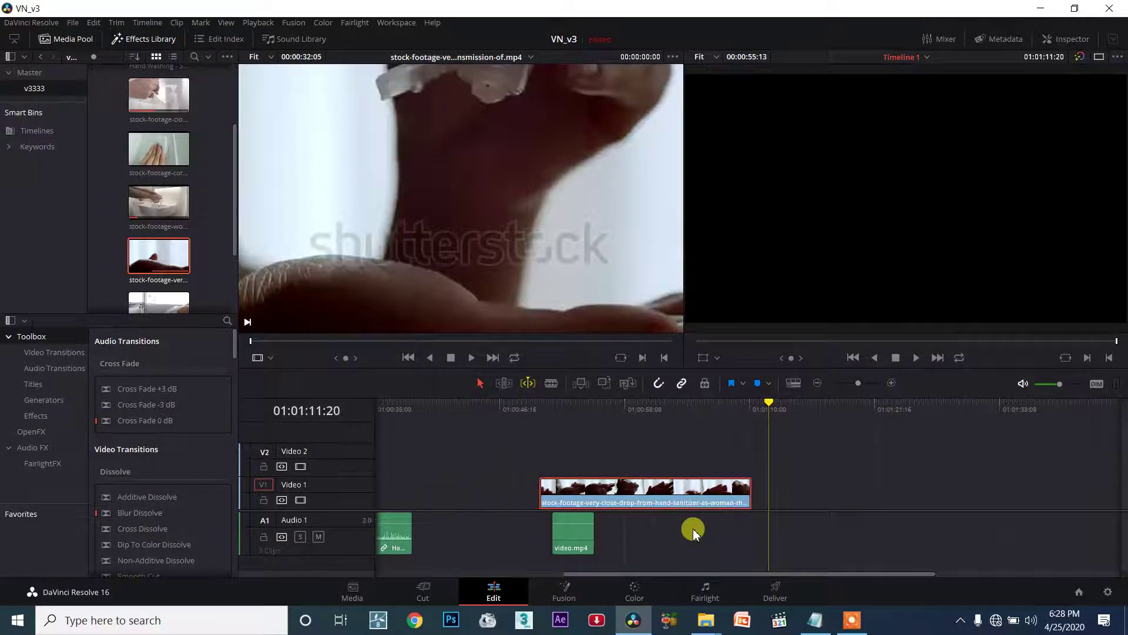
pyautogui.hotkey('shift', '.')
pyautogui.hotkey('shift', '.')
pyautogui.hotkey('shift', '.')
pyautogui.hotkey('shift', '.')
pyautogui.hotkey('shift', '.')
pyautogui.hotkey('shift', '.')
pyautogui.hotkey('shift', '.')
pyautogui.hotkey('shift', '.')
pyautogui.hotkey('shift', '.')
pyautogui.hotkey('shift', '.')
pyautogui.hotkey('shift', '.')
pyautogui.hotkey('shift', '.')
pyautogui.hotkey('shift', '.')
pyautogui.hotkey('shift', '.')
pyautogui.hotkey('shift', '.')
pyautogui.hotkey('shift', '.')
pyautogui.hotkey('shift', '.')
pyautogui.hotkey('shift', '.')
pyautogui.hotkey('shift', '.')
pyautogui.hotkey('shift', '.')
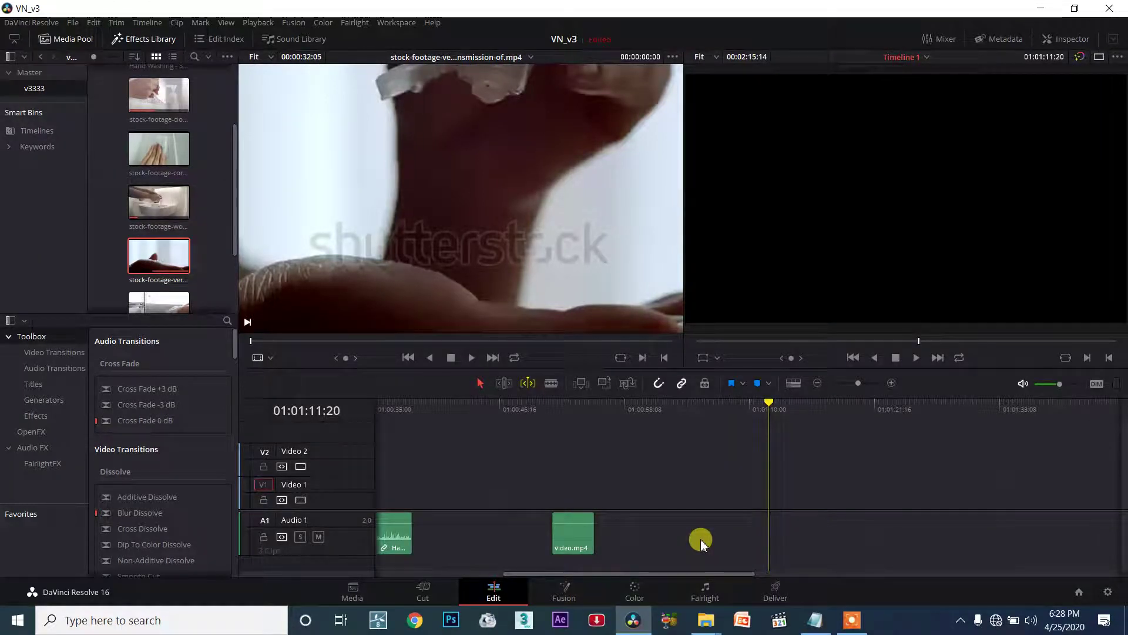
# Nudge the hand-sanitizer clip earlier again in multi-frame moves until it starts just before the video.mp4 audio clip.
pyautogui.hotkey('shift', ',')
pyautogui.hotkey('shift', ',')
pyautogui.hotkey('shift', ',')
pyautogui.hotkey('shift', ',')
pyautogui.hotkey('shift', ',')
pyautogui.hotkey('shift', ',')
pyautogui.hotkey('shift', ',')
pyautogui.hotkey('shift', ',')
pyautogui.hotkey('shift', ',')
pyautogui.hotkey('shift', ',')
pyautogui.hotkey('shift', ',')
pyautogui.hotkey('shift', ',')
pyautogui.hotkey('shift', ',')
pyautogui.hotkey('shift', ',')
pyautogui.hotkey('shift', ',')
pyautogui.hotkey('shift', ',')
pyautogui.hotkey('shift', ',')
pyautogui.hotkey('shift', ',')
pyautogui.hotkey('shift', ',')
pyautogui.hotkey('shift', ',')
pyautogui.hotkey('shift', ',')
pyautogui.hotkey('shift', ',')
pyautogui.hotkey('shift', ',')
pyautogui.hotkey('shift', ',')
pyautogui.hotkey('shift', ',')
pyautogui.hotkey('shift', ',')
pyautogui.hotkey('shift', ',')
pyautogui.hotkey('shift', ',')
pyautogui.hotkey('shift', ',')
pyautogui.hotkey('shift', ',')
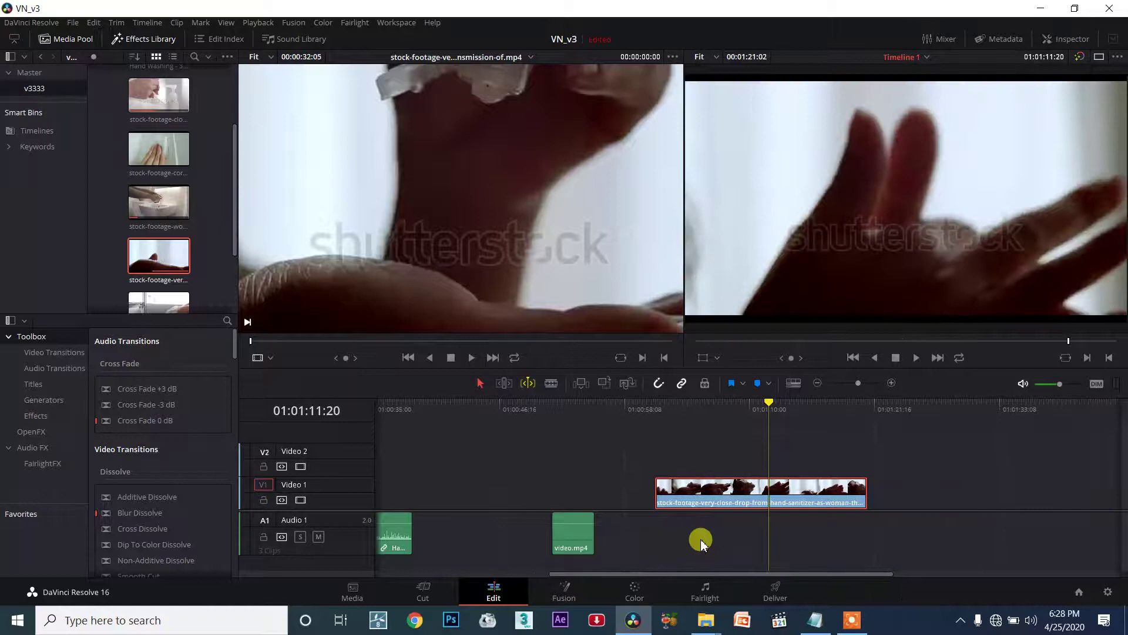
pyautogui.hotkey('shift', ',')
pyautogui.hotkey('shift', ',')
pyautogui.hotkey('shift', ',')
pyautogui.hotkey('shift', ',')
pyautogui.hotkey('shift', ',')
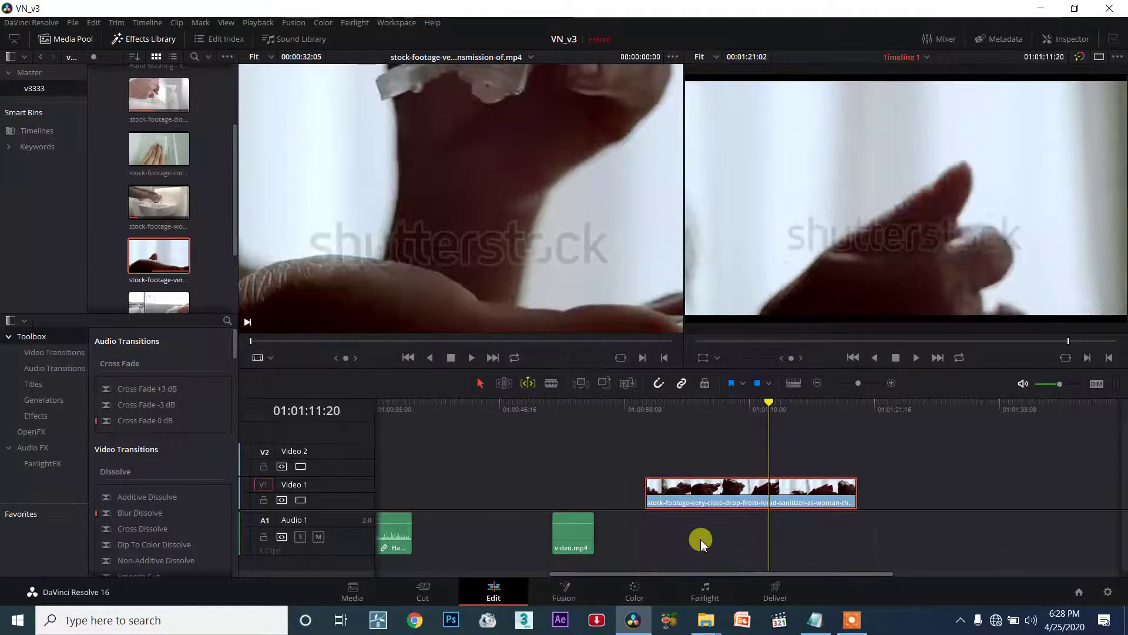
pyautogui.hotkey('shift', ',')
pyautogui.hotkey('shift', ',')
pyautogui.hotkey('shift', ',')
pyautogui.hotkey('shift', ',')
pyautogui.hotkey('shift', ',')
pyautogui.hotkey('shift', ',')
pyautogui.hotkey('shift', ',')
pyautogui.hotkey('shift', ',')
pyautogui.hotkey('shift', ',')
pyautogui.hotkey('shift', ',')
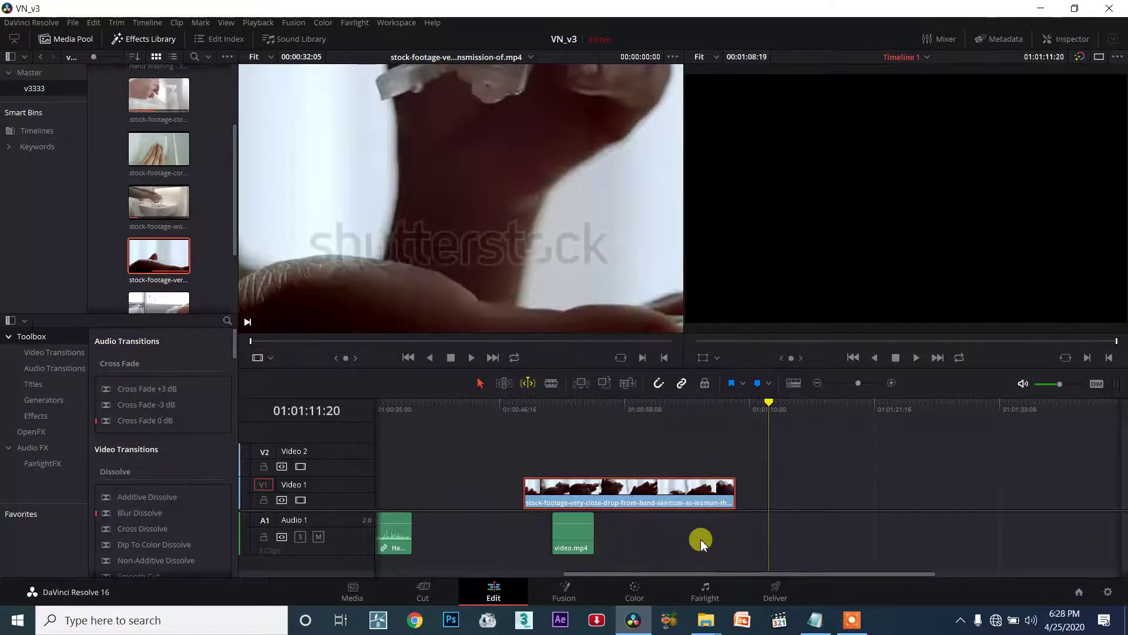
# Select all timeline clips and undo the nudges and the trim of the hand-sanitizer clip.
pyautogui.hotkey('ctrl', 'a')
pyautogui.hotkey('ctrl', 'z')
pyautogui.hotkey('ctrl', 'z')
pyautogui.hotkey('ctrl', 'z')
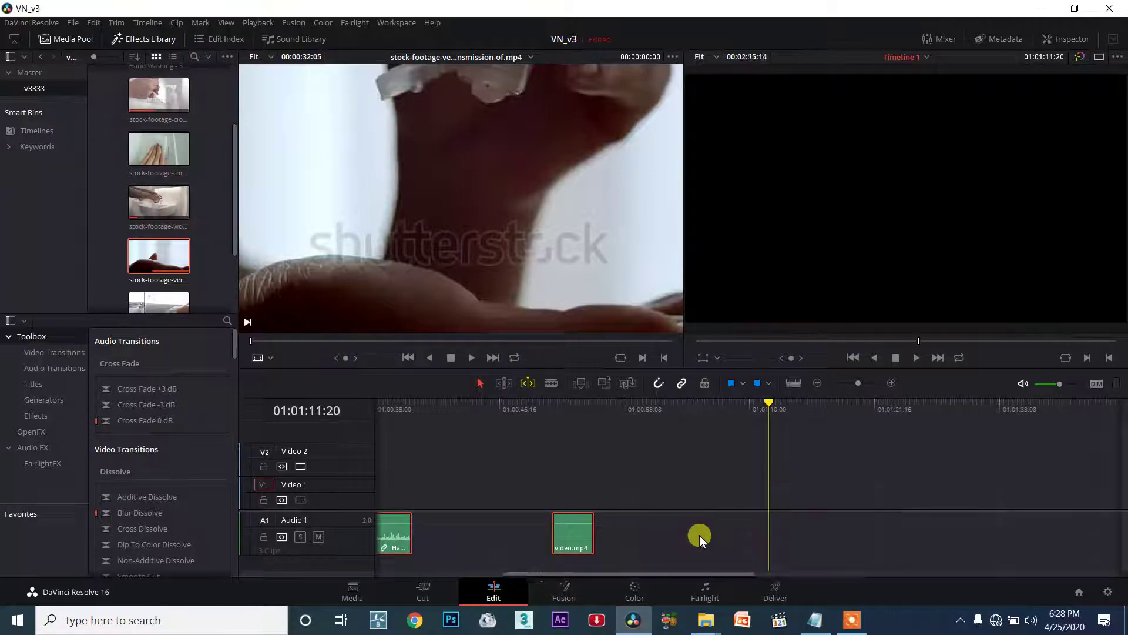
pyautogui.hotkey('ctrl', 'z')
pyautogui.hotkey('ctrl', 'z')
pyautogui.hotkey('ctrl', 'z')
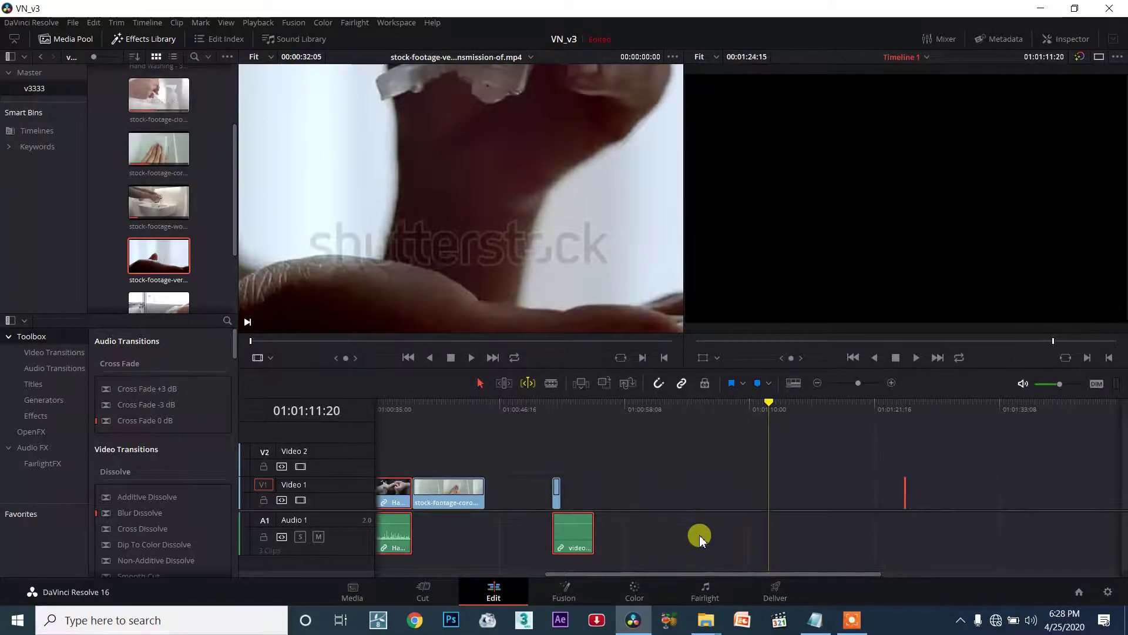
# Place the playhead at 01:01:03:13, look up the dynamic trim mode shortcut among the trim commands, and clear the clip selection.
pyautogui.click(681, 405)
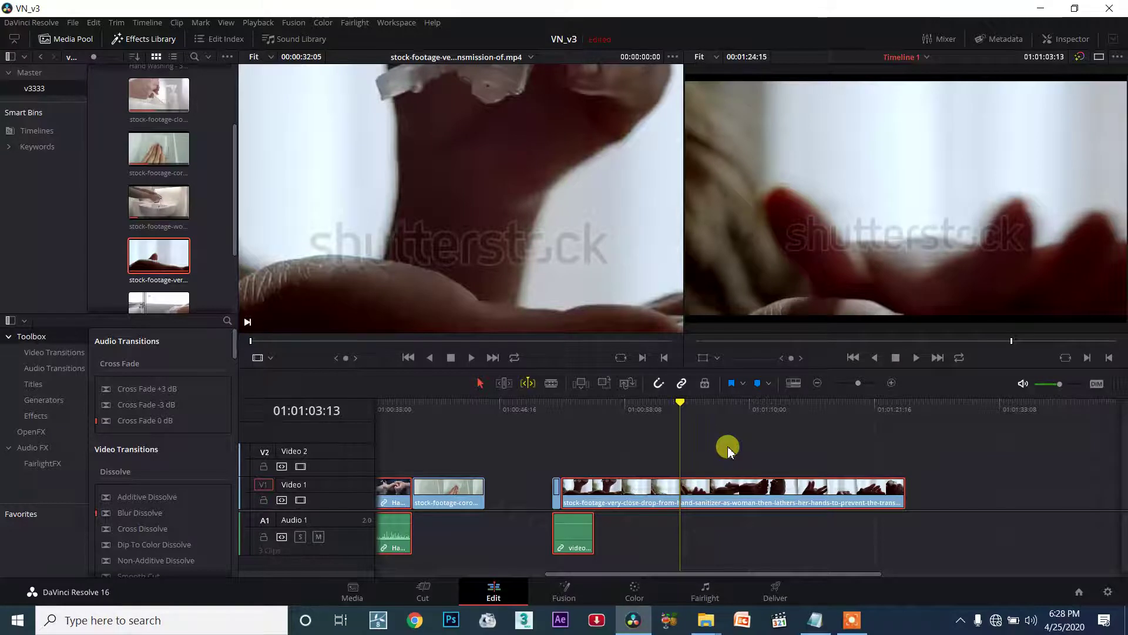
pyautogui.click(116, 23)
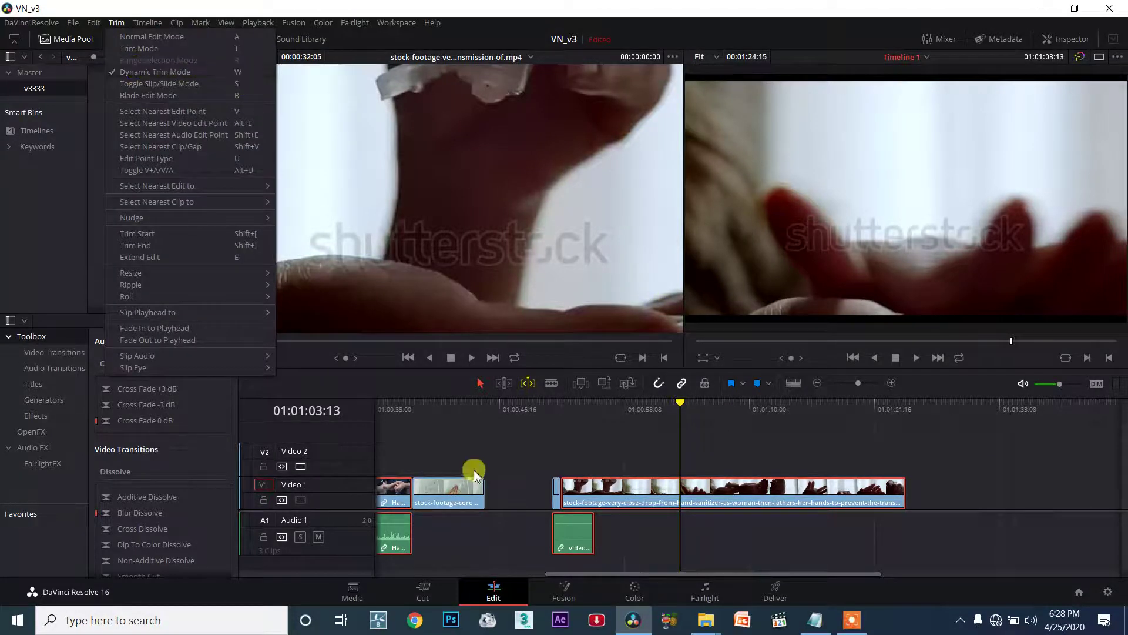
pyautogui.click(533, 451)
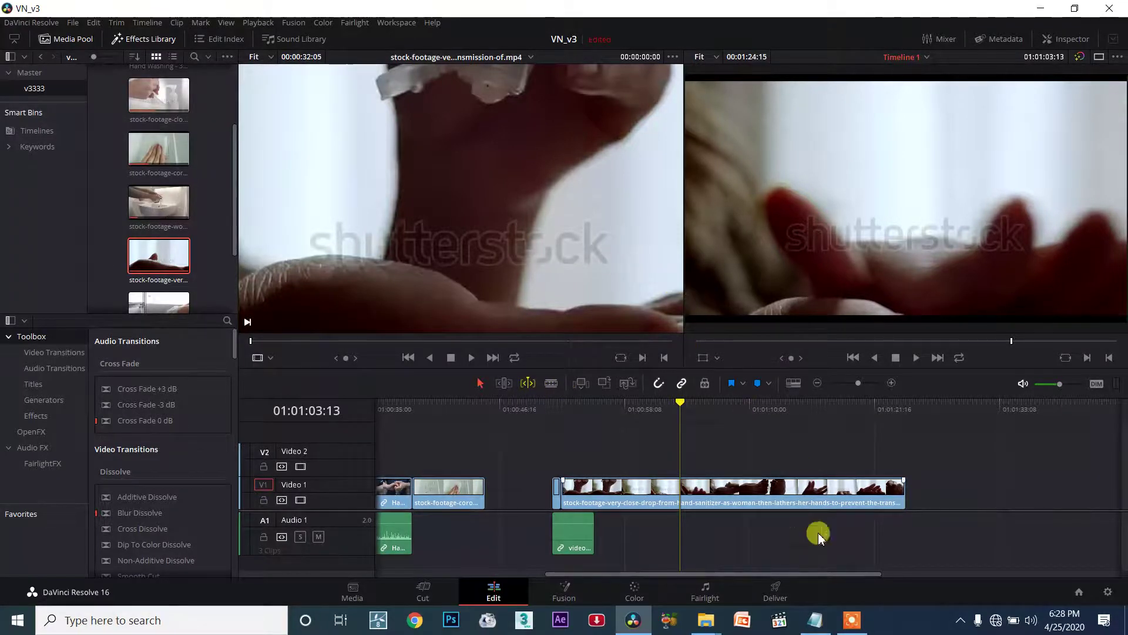
# Switch to Notepad and add the line "W DINAMIC TRIM MODE" below the LLLLLL note.
pyautogui.click(815, 620)
pyautogui.scroll(-1, 591, 456)
pyautogui.click(573, 394)
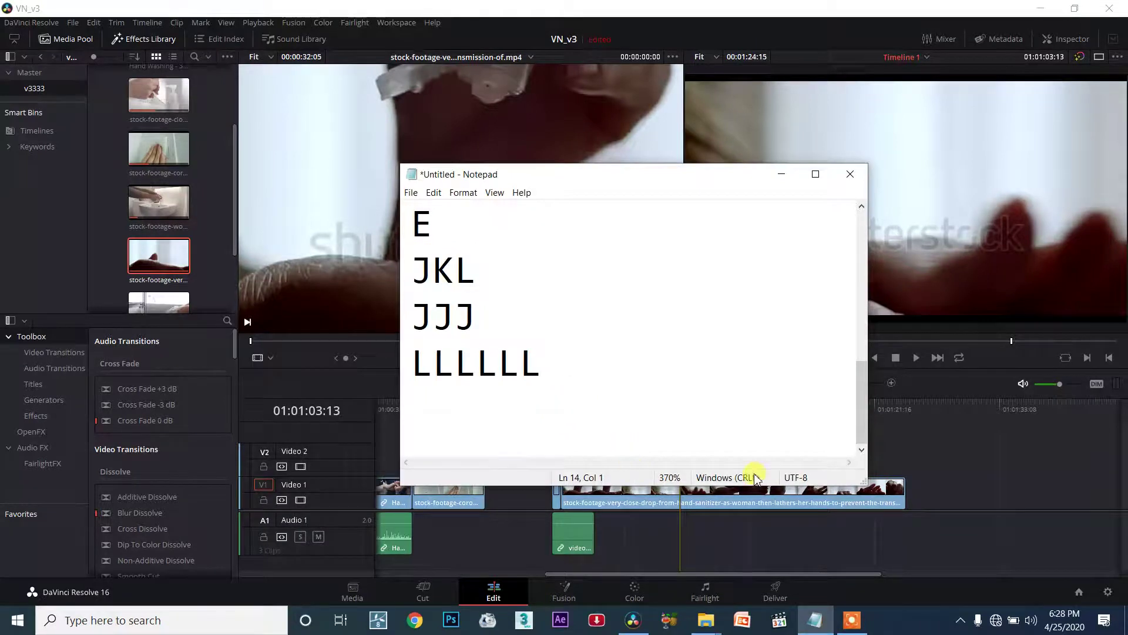
pyautogui.write('W')
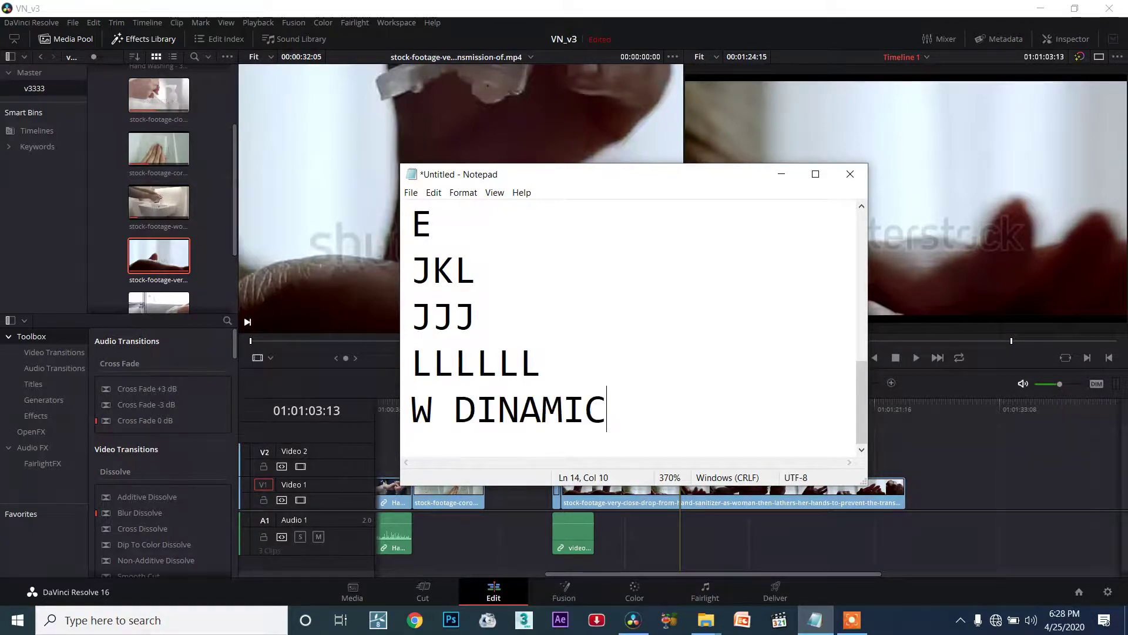
pyautogui.write(' DINAMIC TR')
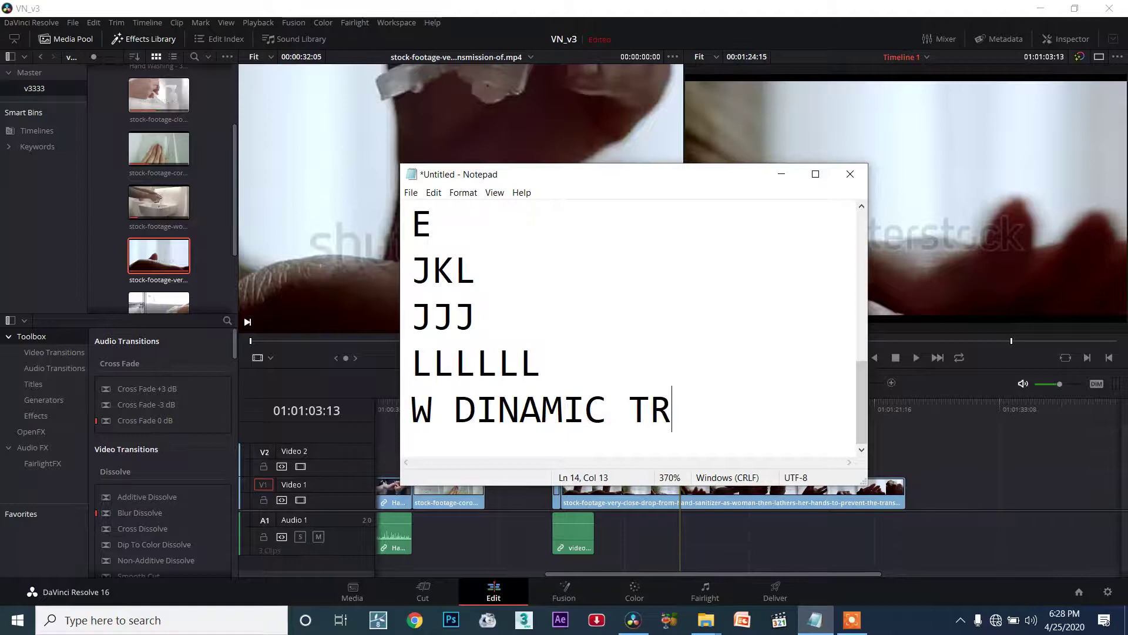
pyautogui.write('IM MODE')
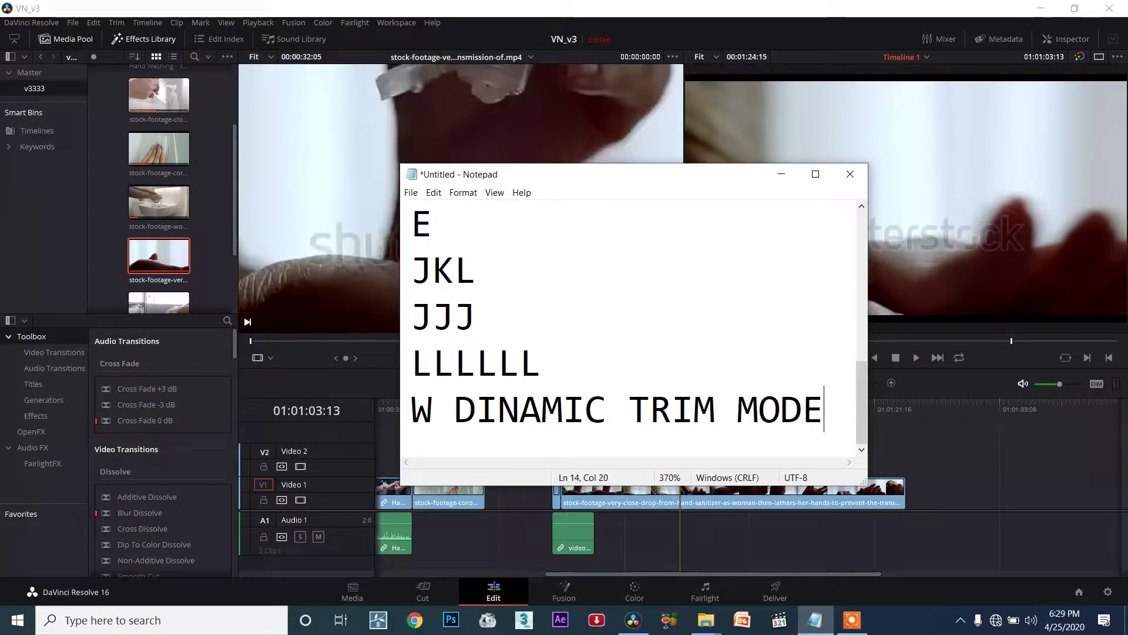